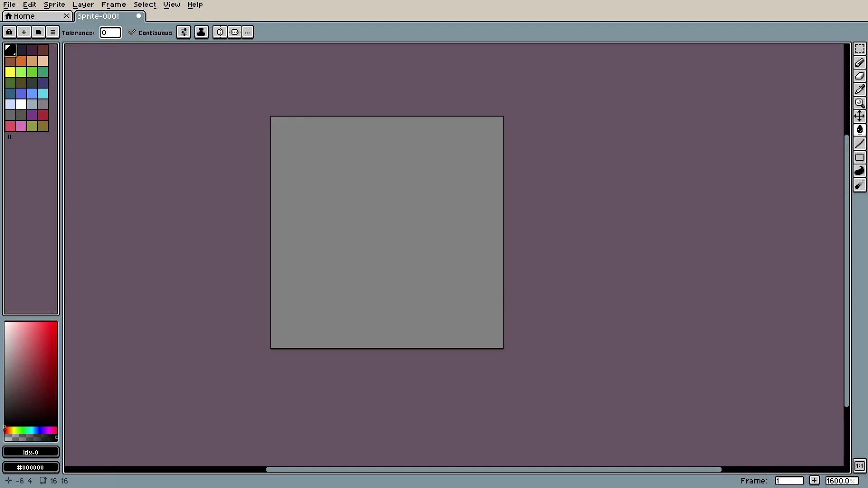
# Create a new 32 × 32 pixel sprite and close Sprite-0001 without saving it
pyautogui.click(10, 4)
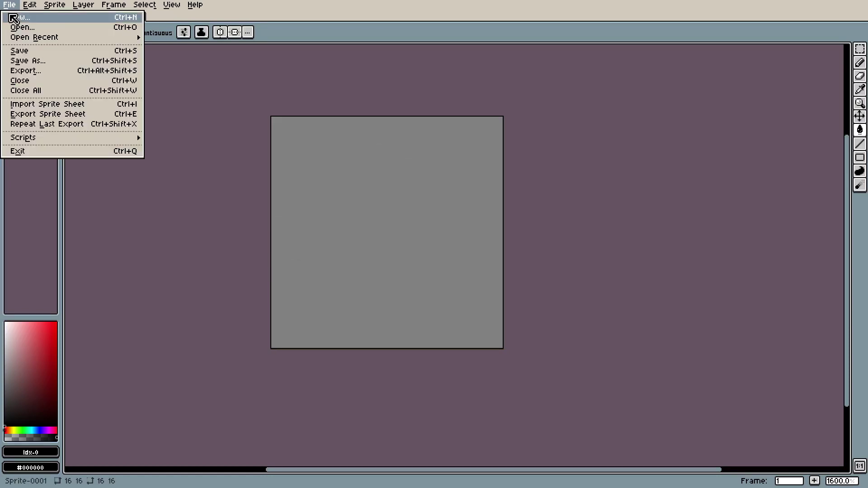
pyautogui.click(13, 17)
pyautogui.click(412, 324)
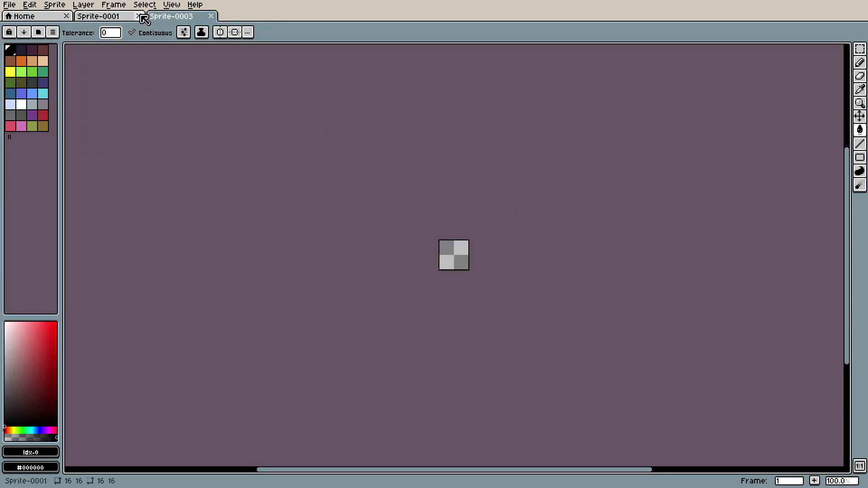
pyautogui.click(138, 16)
pyautogui.click(433, 264)
pyautogui.scroll(4, 438, 253)
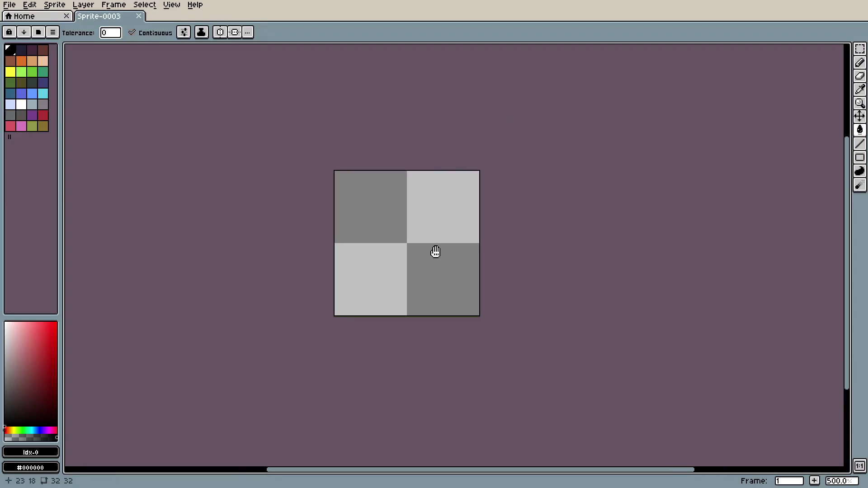
pyautogui.scroll(2, 366, 186)
pyautogui.scroll(2, 314, 163)
pyautogui.scroll(-2, 319, 226)
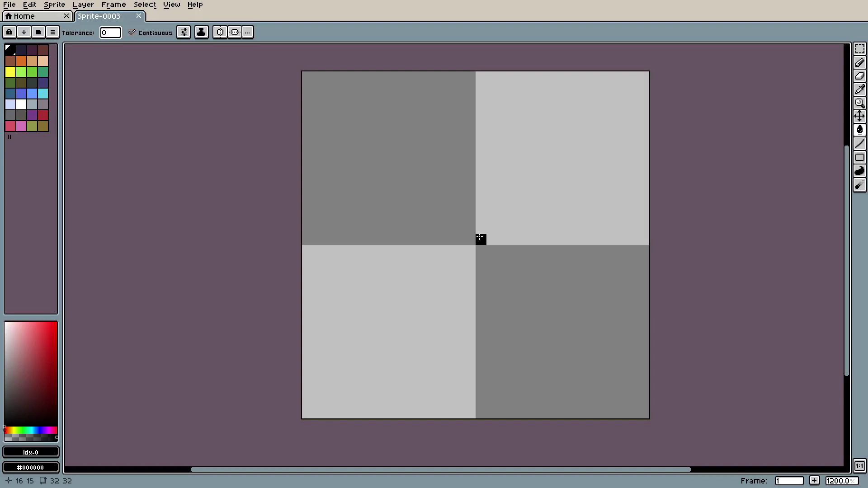
# Draw a black one-pixel bed outline across the canvas's lower half, with a raised pillow section at its left end
pyautogui.click(306, 207)
pyautogui.hotkey('ctrl', 'z')
pyautogui.press('b')
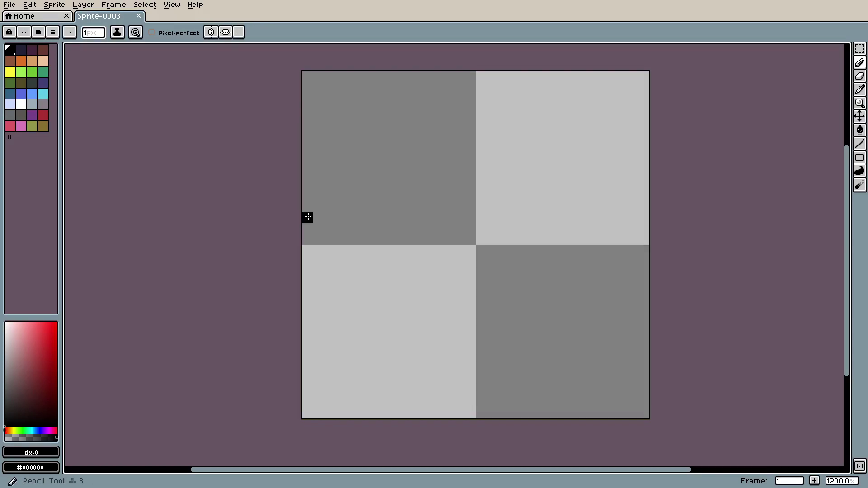
pyautogui.moveTo(307, 217)
pyautogui.mouseDown()
pyautogui.moveTo(313, 402)
pyautogui.moveTo(631, 401)
pyautogui.moveTo(642, 394)
pyautogui.moveTo(641, 216)
pyautogui.moveTo(641, 261)
pyautogui.moveTo(635, 231)
pyautogui.moveTo(647, 237)
pyautogui.moveTo(645, 222)
pyautogui.moveTo(644, 239)
pyautogui.moveTo(644, 231)
pyautogui.moveTo(645, 239)
pyautogui.moveTo(448, 240)
pyautogui.mouseUp()
pyautogui.click(307, 391)
pyautogui.click(315, 402)
pyautogui.click(318, 218)
pyautogui.moveTo(318, 220)
pyautogui.mouseDown()
pyautogui.moveTo(441, 218)
pyautogui.moveTo(438, 235)
pyautogui.mouseUp()
# Round the raised pillow section's two upper corners by erasing the corner pixels and adding one diagonal black pixel on each side
pyautogui.press('e')
pyautogui.click(307, 218)
pyautogui.click(307, 228)
pyautogui.click(319, 218)
pyautogui.click(427, 218)
pyautogui.click(437, 229)
pyautogui.press('b')
pyautogui.click(426, 228)
pyautogui.click(318, 229)
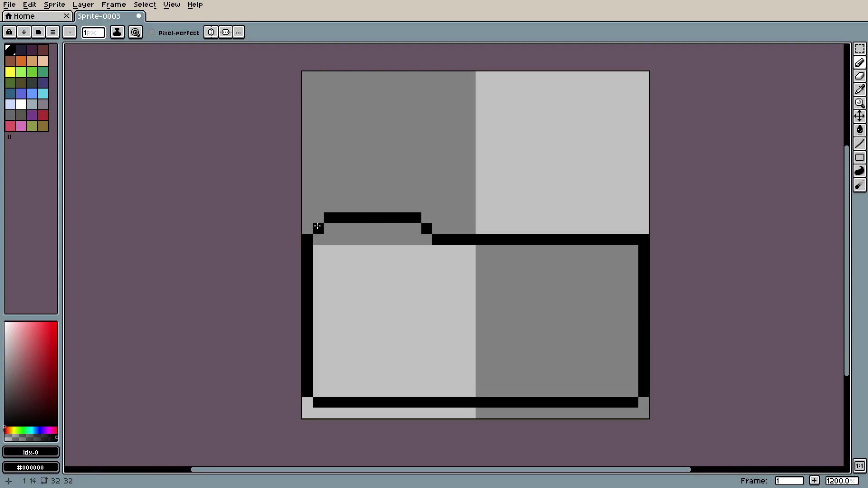
# Draw a vertical line dividing pillow from blanket and a full-width horizontal line four pixels above the bottom line
pyautogui.scroll(-7, 481, 266)
pyautogui.scroll(7, 481, 266)
pyautogui.moveTo(481, 266); pyautogui.dragTo(490, 232)
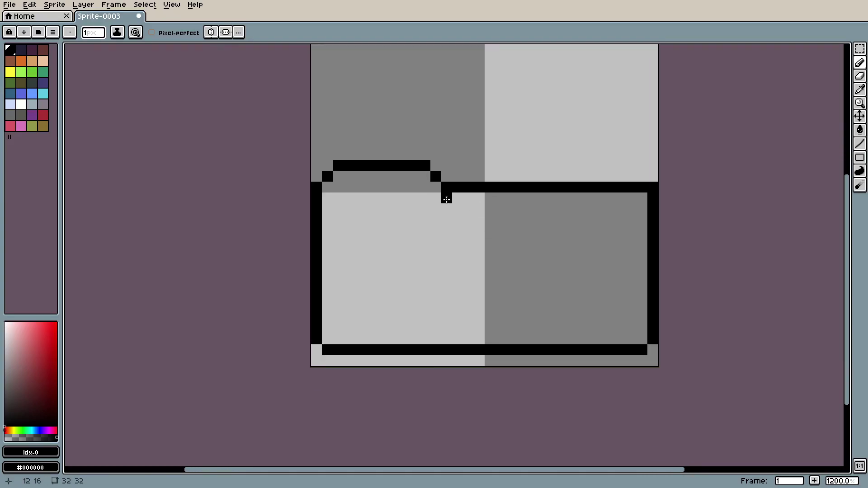
pyautogui.moveTo(446, 198); pyautogui.dragTo(446, 304)
pyautogui.moveTo(326, 306); pyautogui.dragTo(638, 308)
# Erase the single corner pixel at the upper right of the bed outline
pyautogui.scroll(-4, 528, 328)
pyautogui.scroll(2, 551, 334)
pyautogui.press('e')
pyautogui.scroll(-3, 609, 321)
pyautogui.scroll(4, 608, 320)
pyautogui.scroll(-3, 610, 320)
pyautogui.scroll(5, 611, 319)
pyautogui.moveTo(588, 287); pyautogui.dragTo(605, 233)
# Add two four-pixel-wide black feet under the bed's bottom line, one near each end
pyautogui.press('b')
pyautogui.click(286, 302)
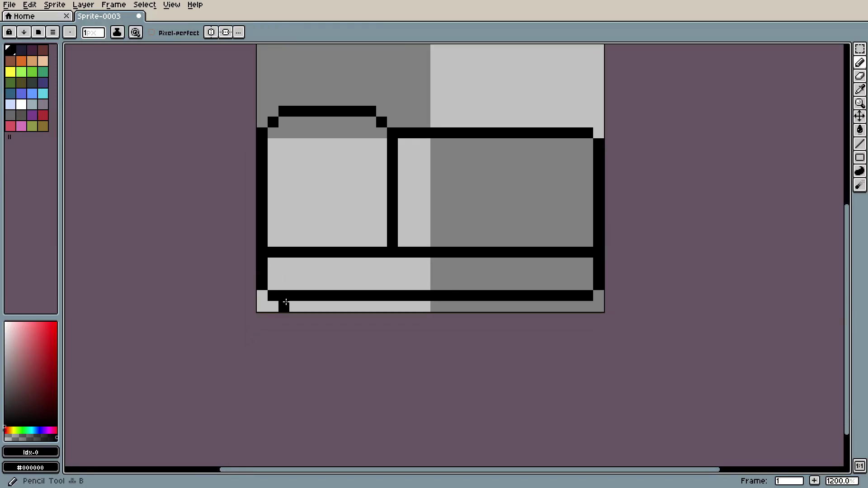
pyautogui.moveTo(286, 302); pyautogui.dragTo(317, 306)
pyautogui.hotkey('ctrl', 'z')
pyautogui.hotkey('ctrl', 'y')
pyautogui.click(501, 307)
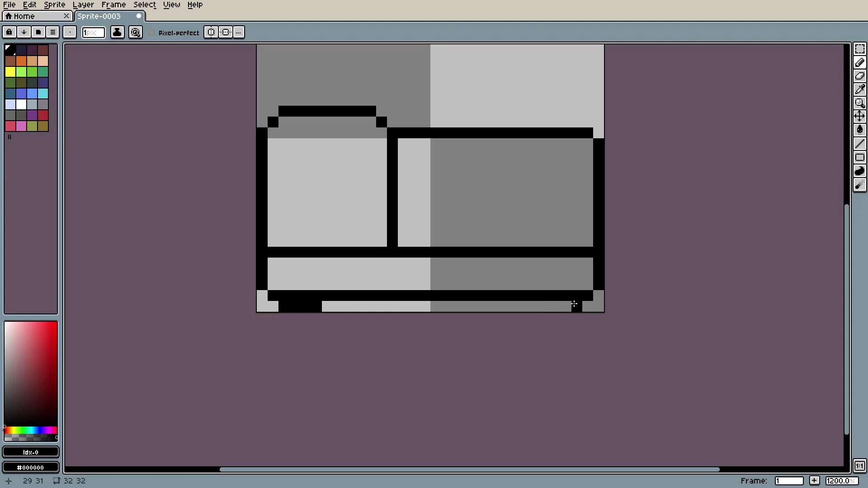
pyautogui.moveTo(573, 304); pyautogui.dragTo(534, 308)
# Erase the bed's bottom line, add side pixels above both feet, and redraw the line one pixel higher
pyautogui.press('e')
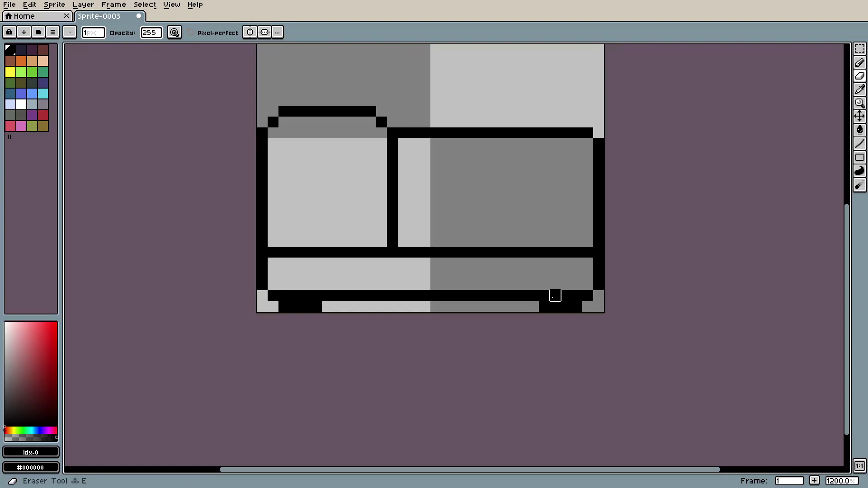
pyautogui.moveTo(589, 296)
pyautogui.mouseDown()
pyautogui.moveTo(273, 295)
pyautogui.moveTo(262, 284)
pyautogui.moveTo(598, 285)
pyautogui.moveTo(532, 285)
pyautogui.mouseUp()
pyautogui.press('b')
pyautogui.click(284, 295)
pyautogui.click(317, 296)
pyautogui.click(545, 296)
pyautogui.click(577, 296)
pyautogui.click(595, 281)
pyautogui.keyDown('shift'); pyautogui.click(271, 284); pyautogui.keyUp('shift')
# Trim the feet with the eraser so that each has a two-pixel-wide base
pyautogui.scroll(-5, 459, 280)
pyautogui.scroll(-1, 459, 280)
pyautogui.scroll(7, 466, 279)
pyautogui.press('e')
pyautogui.moveTo(208, 264); pyautogui.dragTo(305, 287)
pyautogui.scroll(-5, 410, 272)
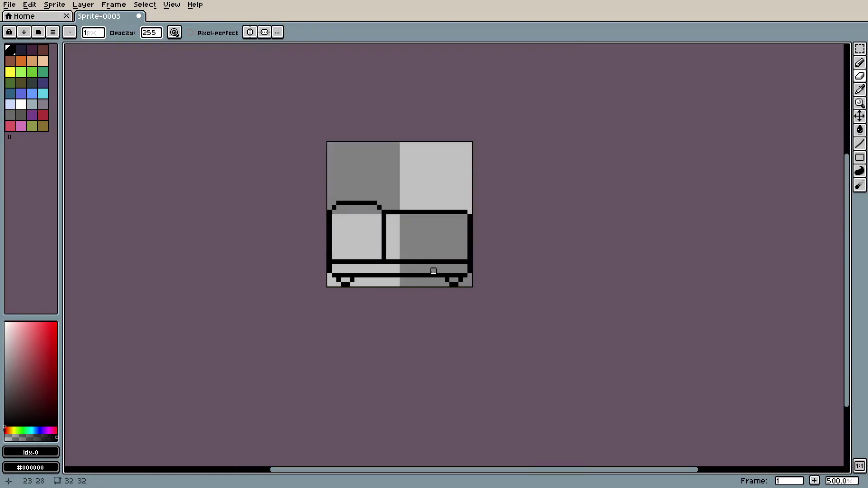
# Move the horizontal line between mattress and bed frame up one pixel and deselect it
pyautogui.scroll(2, 434, 271)
pyautogui.press('m')
pyautogui.moveTo(503, 300); pyautogui.dragTo(289, 273)
pyautogui.moveTo(326, 300); pyautogui.dragTo(327, 293)
pyautogui.click(144, 4)
pyautogui.click(153, 29)
# Try rounding the pillow's lower corners with diagonal black pixels
pyautogui.scroll(-5, 411, 200)
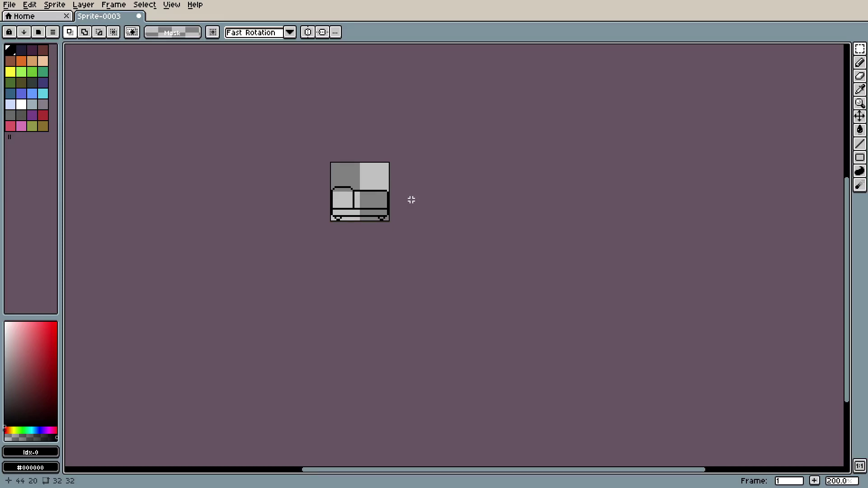
pyautogui.scroll(4, 411, 199)
pyautogui.scroll(4, 389, 228)
pyautogui.press('r')
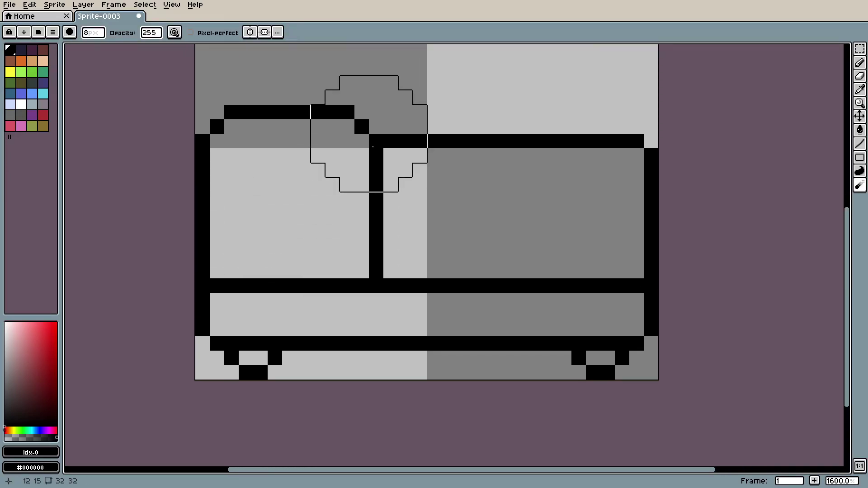
pyautogui.press('b')
pyautogui.click(232, 269)
pyautogui.hotkey('ctrl', 'z')
pyautogui.press('v')
pyautogui.press('b')
pyautogui.click(231, 272)
pyautogui.click(347, 271)
pyautogui.click(362, 257)
# Undo the pixels added at the pillow's lower corners
pyautogui.scroll(-7, 444, 252)
pyautogui.scroll(-1, 441, 251)
pyautogui.scroll(6, 435, 249)
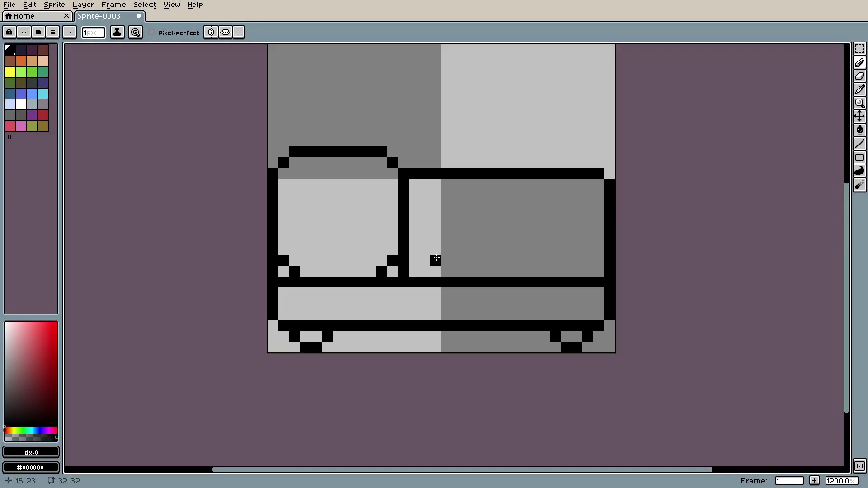
pyautogui.scroll(-9, 434, 262)
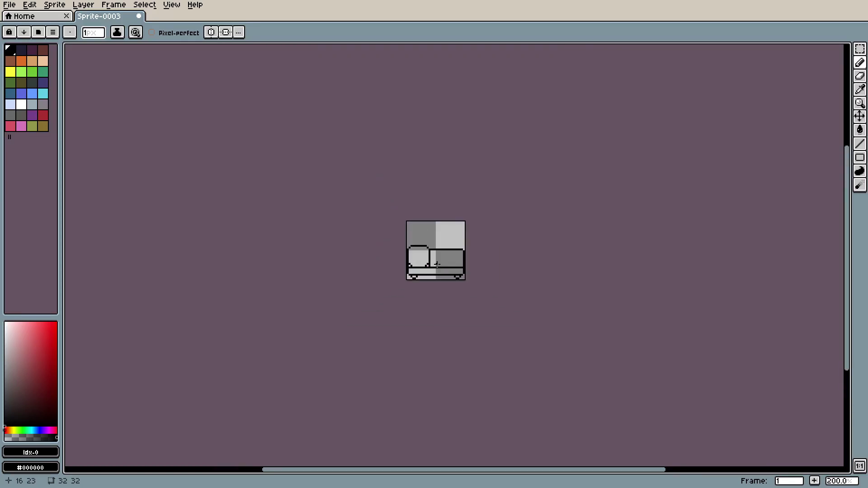
pyautogui.scroll(9, 437, 264)
pyautogui.hotkey('ctrl', 'z')
pyautogui.press('v')
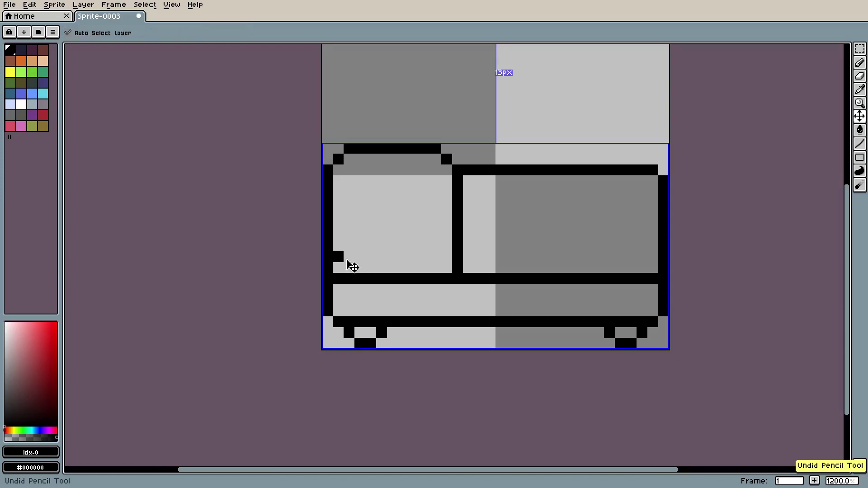
pyautogui.press('b')
pyautogui.scroll(-7, 513, 269)
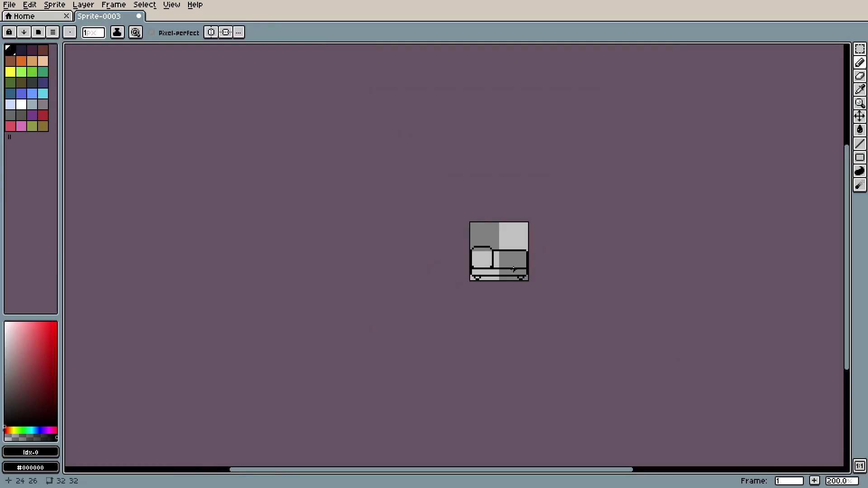
pyautogui.scroll(4, 513, 269)
pyautogui.hotkey('ctrl', 'z')
pyautogui.scroll(4, 448, 265)
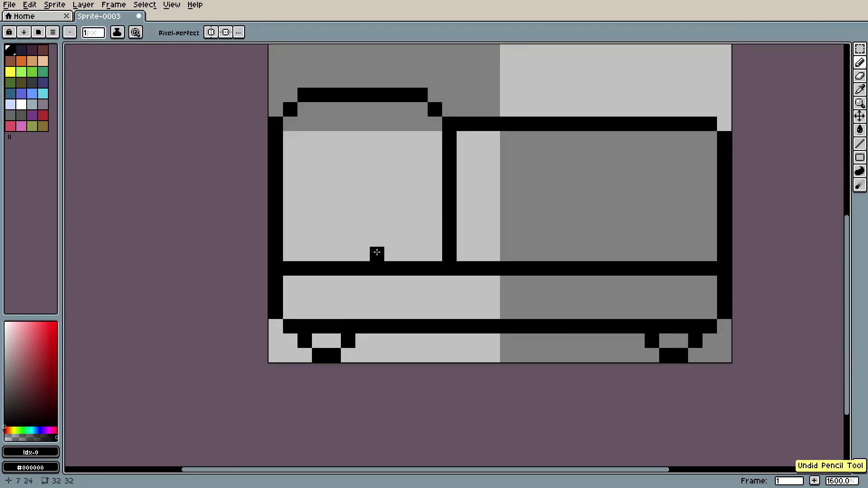
# Draw two diagonal black pixels at each of the pillow's lower corners, just above the horizontal frame line
pyautogui.scroll(-8, 372, 253)
pyautogui.scroll(8, 457, 255)
pyautogui.click(353, 264)
pyautogui.click(363, 274)
pyautogui.click(450, 274)
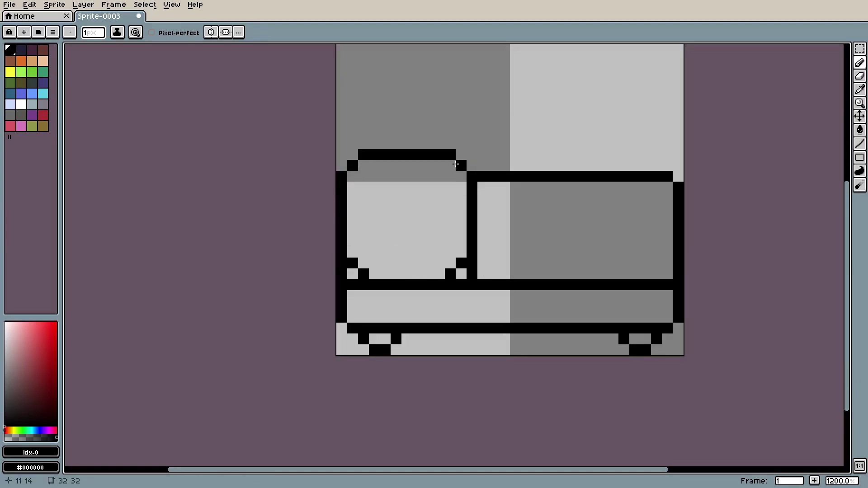
# Try reshaping the pillow's top edge with a shorter line and tighter corner pixels
pyautogui.press('e')
pyautogui.moveTo(452, 155)
pyautogui.mouseDown()
pyautogui.moveTo(342, 144)
pyautogui.moveTo(361, 163)
pyautogui.moveTo(456, 165)
pyautogui.mouseUp()
pyautogui.press('b')
pyautogui.click(361, 162)
pyautogui.scroll(-5, 514, 228)
pyautogui.hotkey('ctrl', 'z')
pyautogui.hotkey('ctrl', 'z')
pyautogui.hotkey('ctrl', 'z')
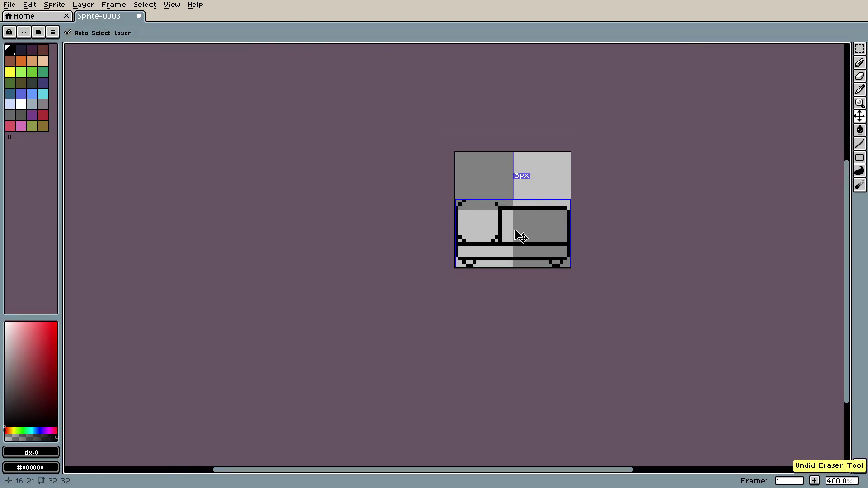
pyautogui.scroll(-2, 514, 230)
pyautogui.scroll(8, 514, 230)
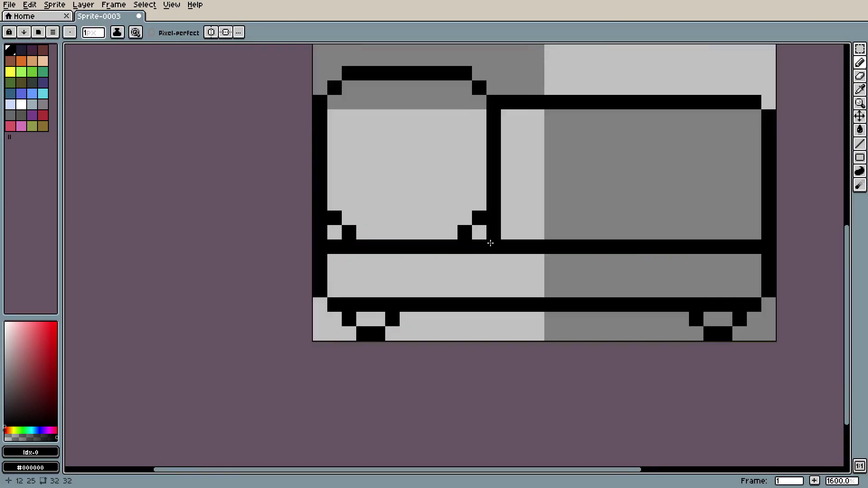
# Try erasing the pixels of the horizontal frame line beneath the pillow's lower corners
pyautogui.press('e')
pyautogui.click(480, 246)
pyautogui.click(334, 246)
pyautogui.click(349, 247)
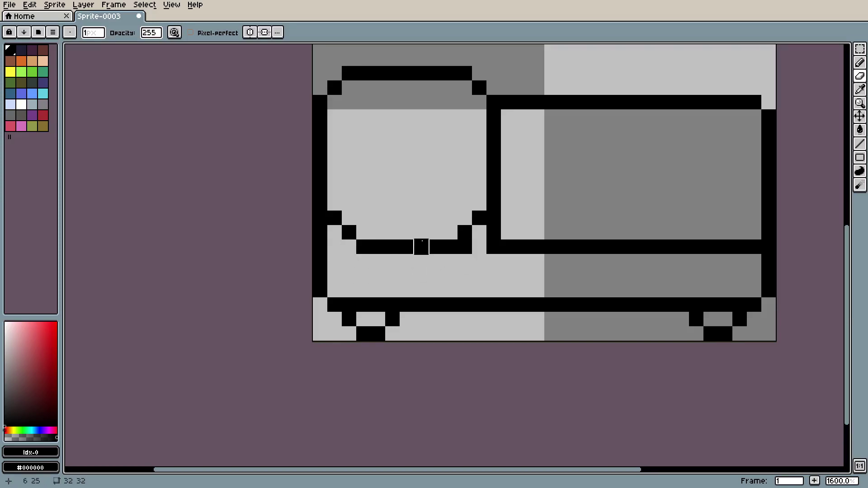
pyautogui.click(465, 247)
pyautogui.scroll(-4, 521, 287)
pyautogui.scroll(-3, 521, 285)
pyautogui.hotkey('ctrl', 'z')
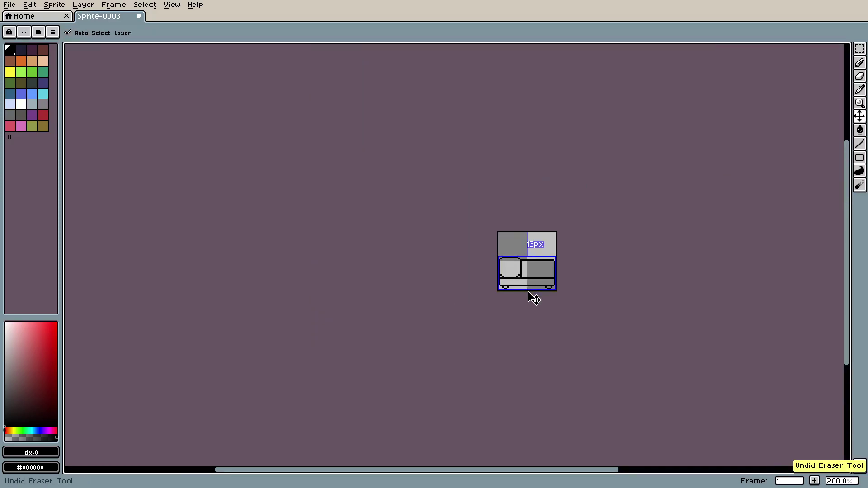
pyautogui.scroll(4, 528, 283)
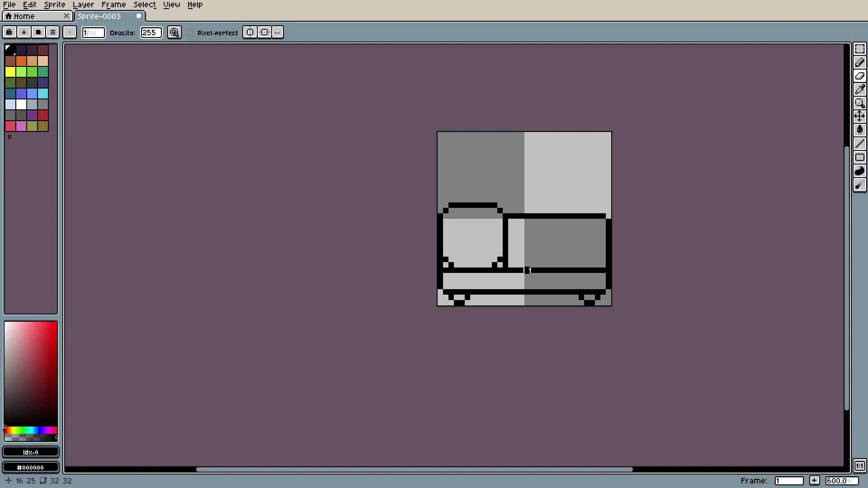
pyautogui.scroll(4, 527, 270)
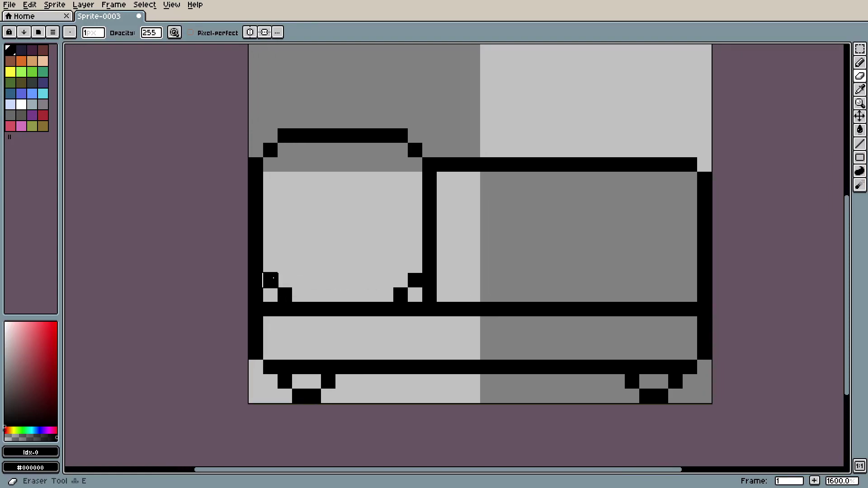
# Select the pillow's lower corner pixels, move them up one pixel and deselect them
pyautogui.press('m')
pyautogui.moveTo(271, 273); pyautogui.dragTo(422, 247)
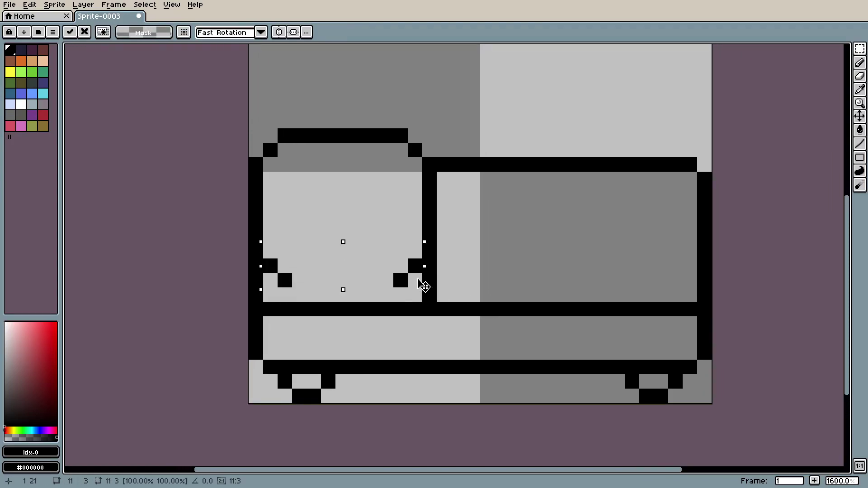
pyautogui.click(144, 5)
pyautogui.click(155, 24)
# Connect the pillow's two lower corners with a straight horizontal black line
pyautogui.press('b')
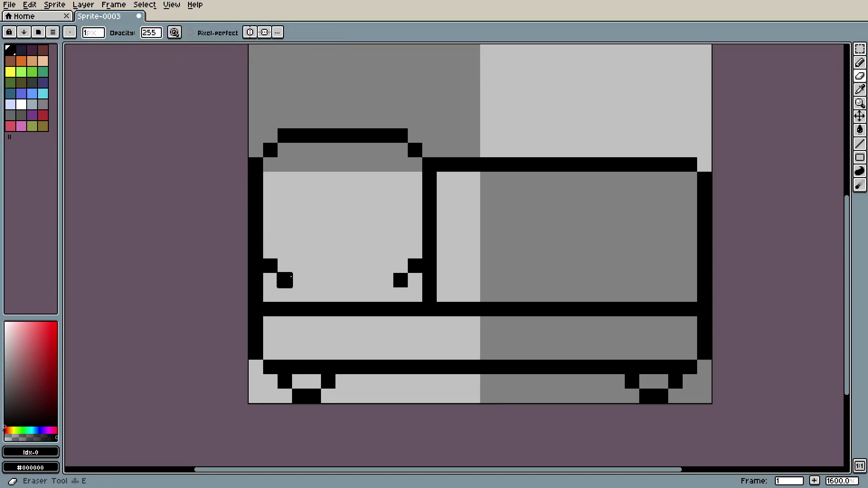
pyautogui.moveTo(292, 284); pyautogui.dragTo(299, 294)
pyautogui.hotkey('ctrl', 'z')
pyautogui.keyDown('shift'); pyautogui.click(391, 280); pyautogui.keyUp('shift')
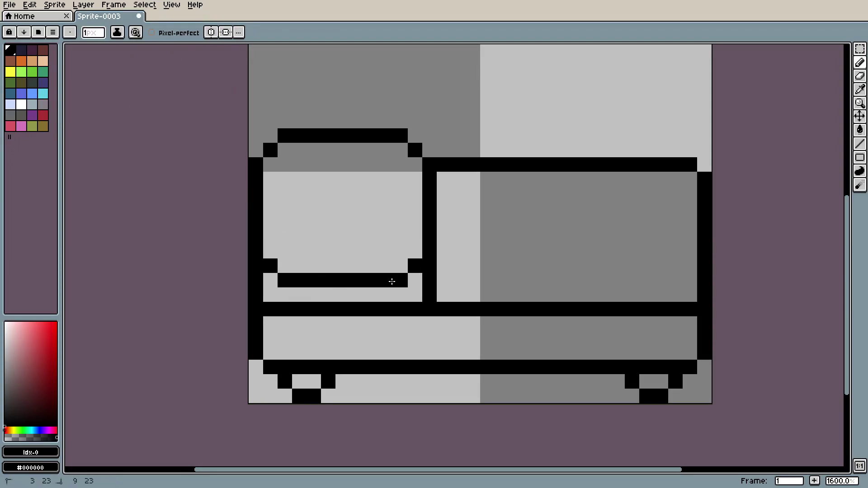
pyautogui.scroll(-6, 476, 274)
pyautogui.scroll(-1, 476, 274)
pyautogui.scroll(5, 471, 274)
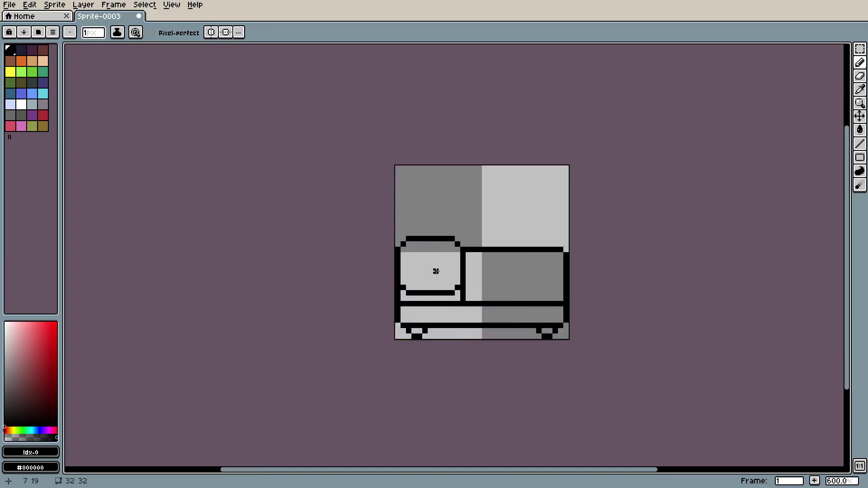
pyautogui.moveTo(542, 270); pyautogui.dragTo(536, 256)
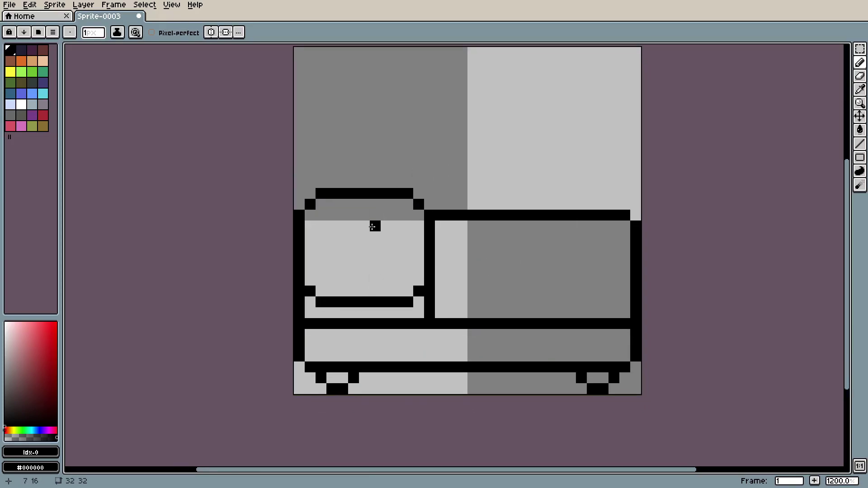
# Round the blanket's upper-right corner by erasing the line-end pixels and adding one diagonal black pixel
pyautogui.scroll(-2, 609, 209)
pyautogui.press('e')
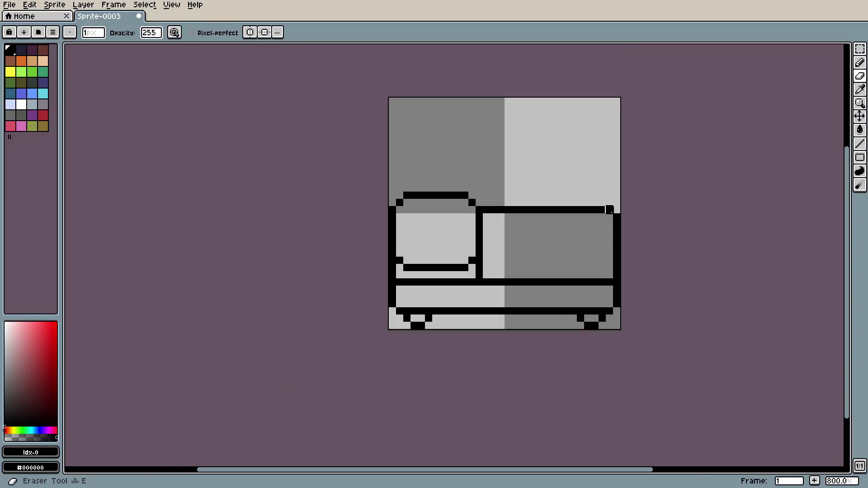
pyautogui.scroll(3, 609, 210)
pyautogui.press('b')
pyautogui.scroll(-5, 672, 215)
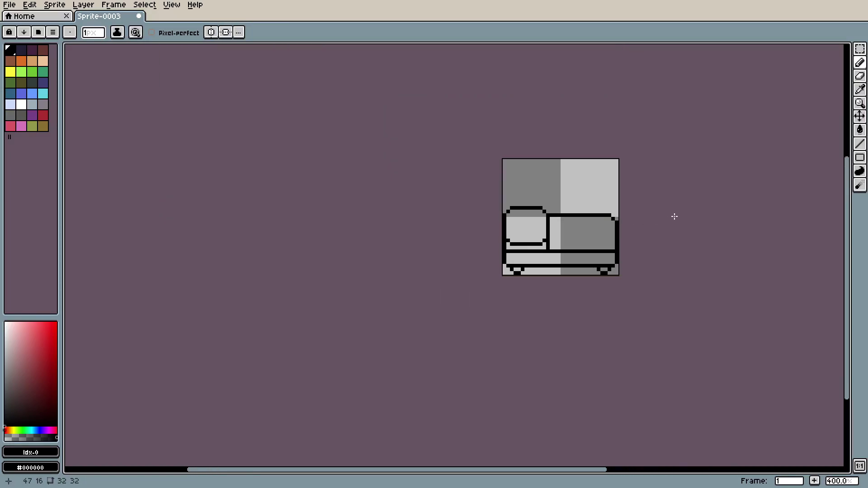
pyautogui.scroll(2, 673, 217)
pyautogui.moveTo(637, 224); pyautogui.dragTo(522, 225)
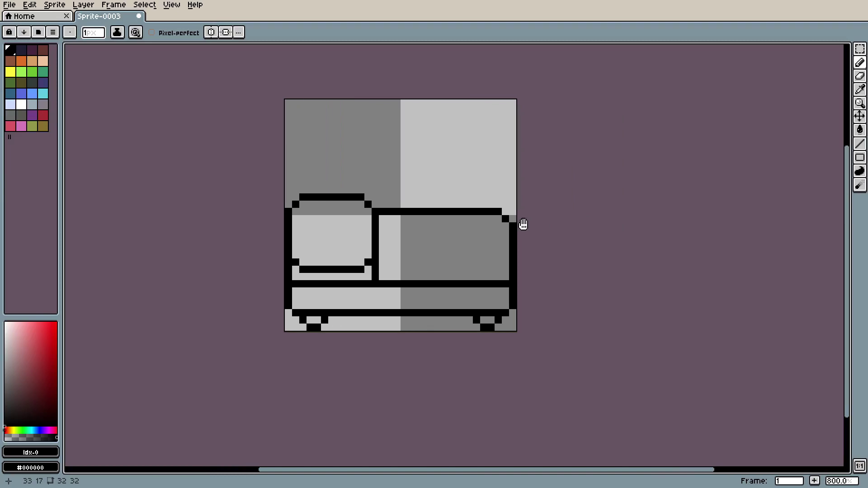
pyautogui.scroll(1, 437, 250)
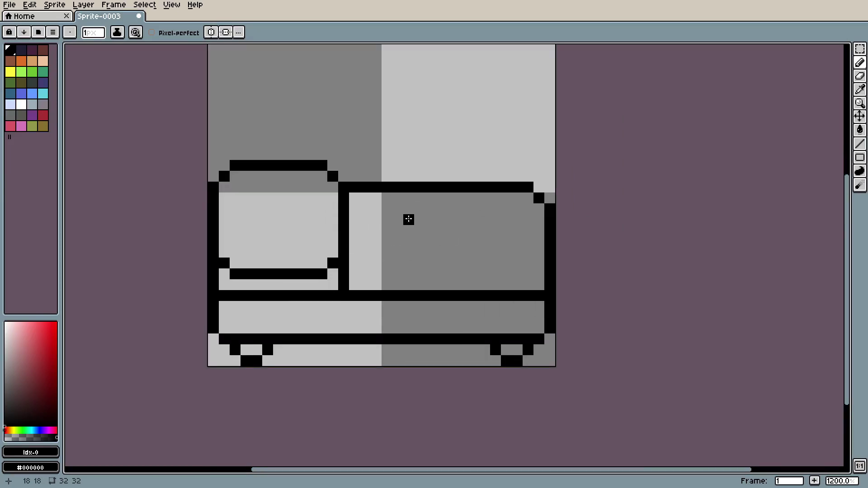
# Fill the blanket area with a muted red, trying several slightly different shades
pyautogui.click(41, 346)
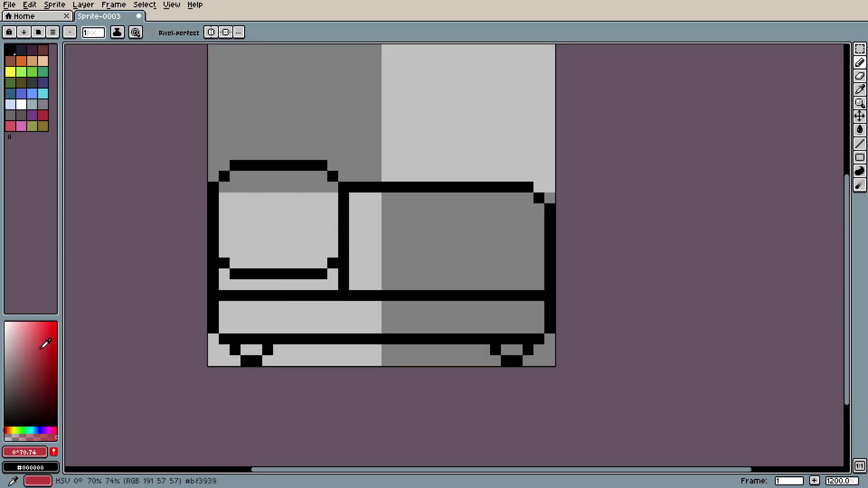
pyautogui.press('g')
pyautogui.click(444, 252)
pyautogui.click(36, 346)
pyautogui.click(492, 237)
pyautogui.click(40, 348)
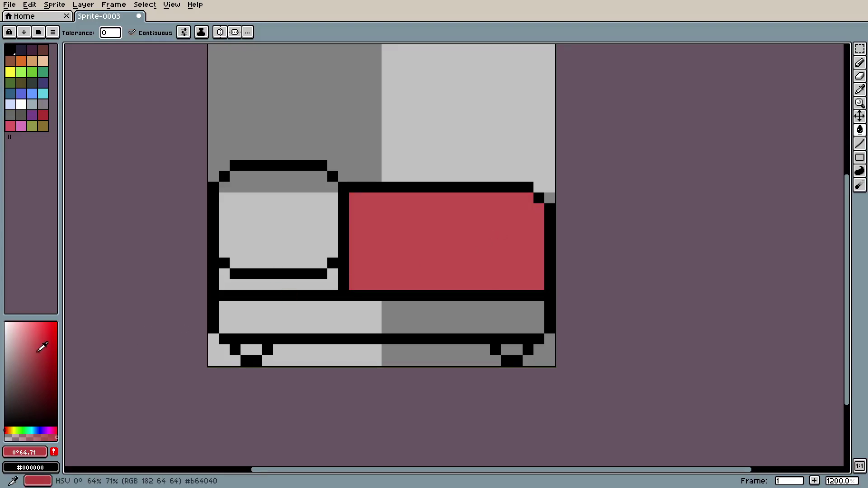
pyautogui.click(434, 272)
pyautogui.click(38, 351)
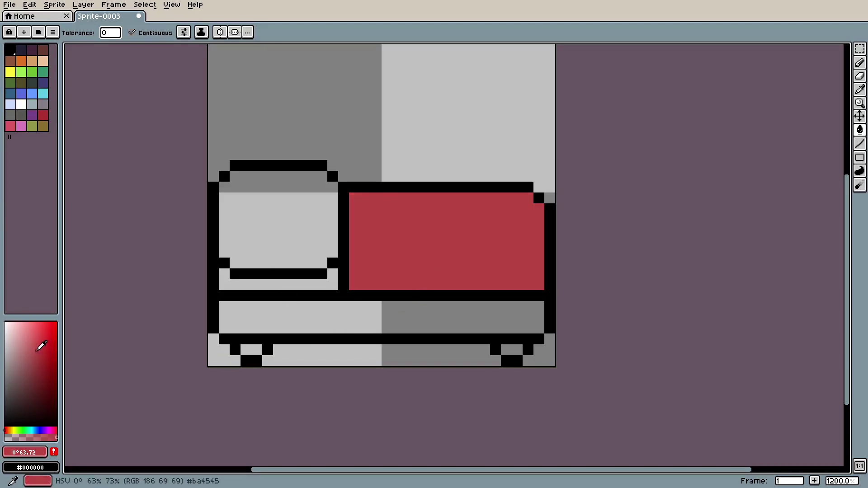
# Fill the frame strip beneath the blanket with dark red and refill the blanket with crimson, HSV 353, 64, 76
pyautogui.moveTo(42, 353); pyautogui.dragTo(44, 357)
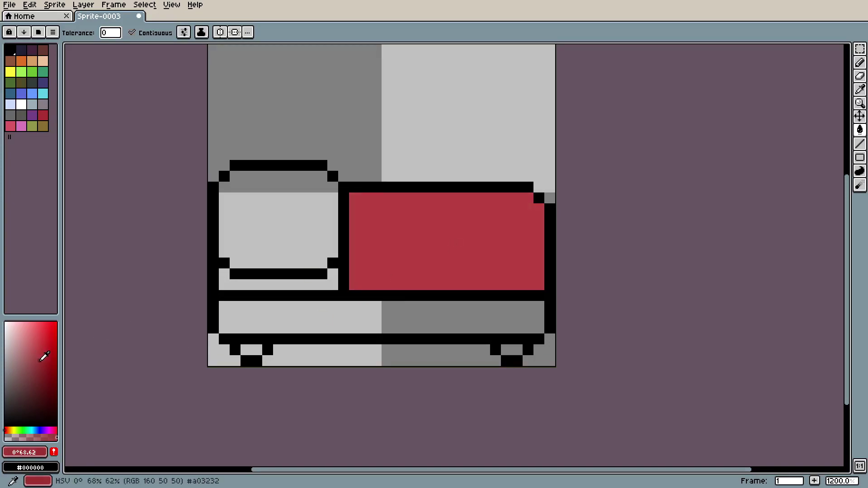
pyautogui.click(369, 313)
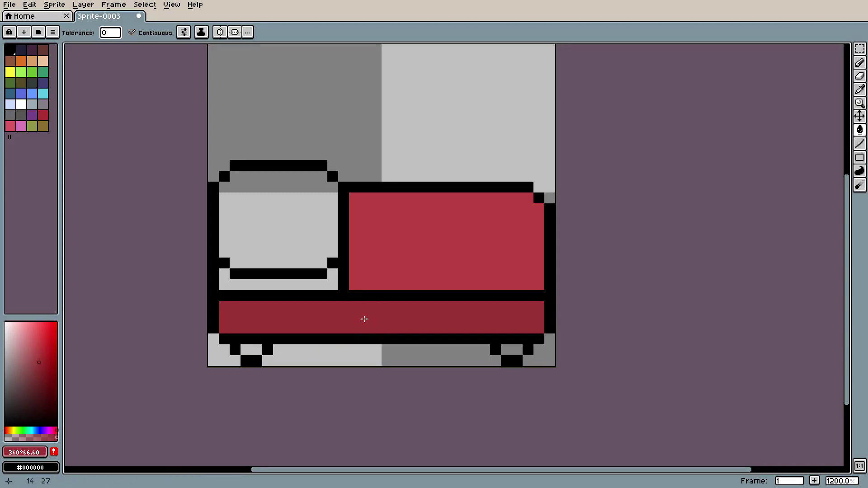
pyautogui.click(57, 428)
pyautogui.click(39, 345)
pyautogui.click(38, 346)
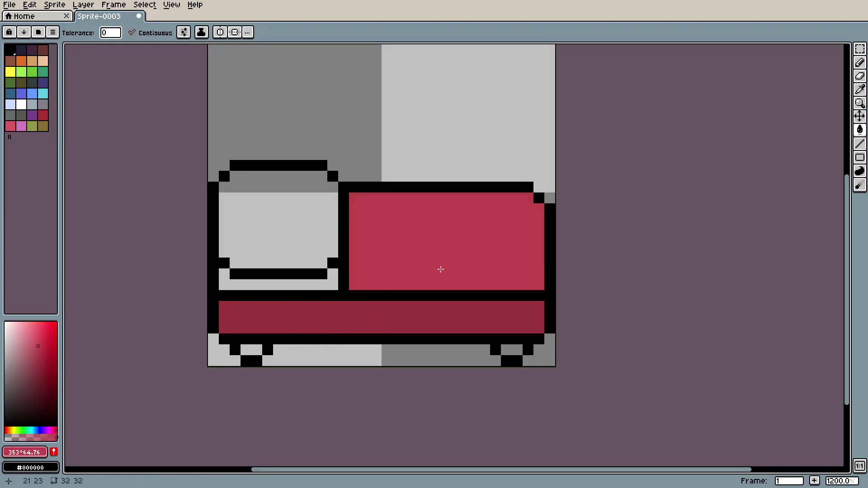
# Extend the black vertical divider between pillow and blanket down through the lower strip to the bottom outline
pyautogui.press('p')
pyautogui.click(411, 265)
pyautogui.press('i')
pyautogui.click(343, 296)
pyautogui.press('b')
pyautogui.click(343, 306)
pyautogui.moveTo(343, 306); pyautogui.dragTo(343, 329)
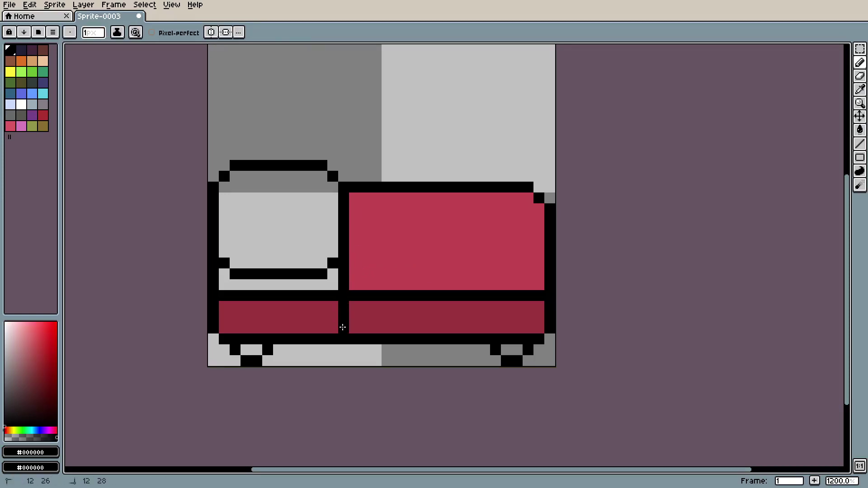
# Fill the pillow with a pale blue, HSV 202, 14, 95
pyautogui.press('p')
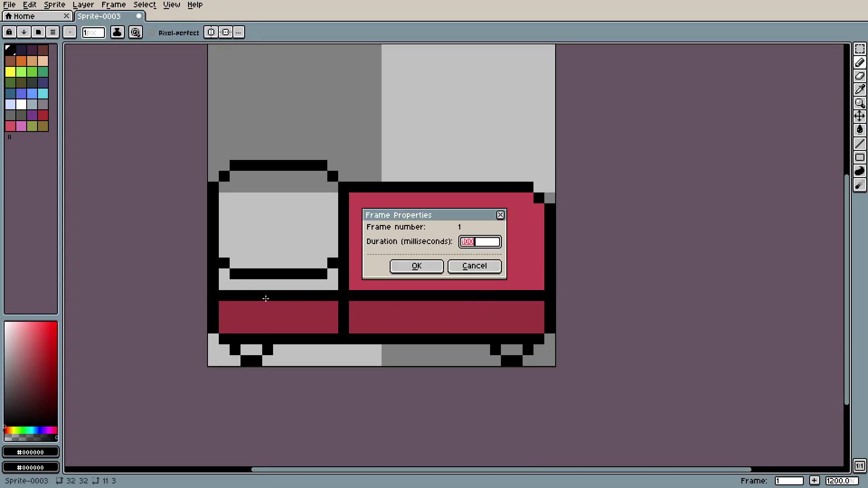
pyautogui.click(417, 266)
pyautogui.press('i')
pyautogui.click(33, 430)
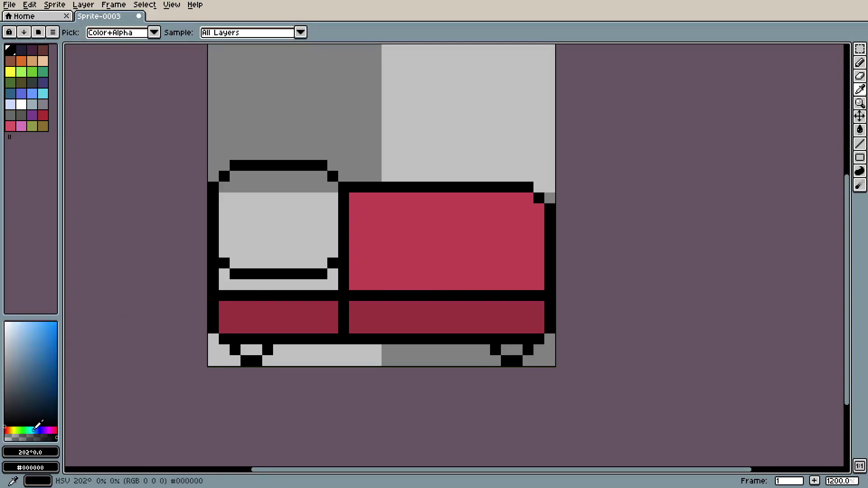
pyautogui.click(11, 327)
pyautogui.click(12, 326)
pyautogui.click(296, 272)
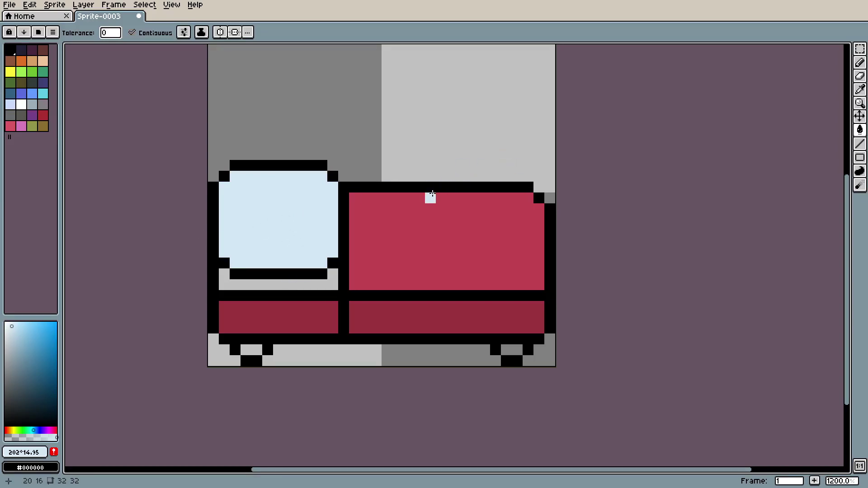
# Fill the gap beneath the pillow with grey-blue #7a909d and the strip section below it with darker slate, HSV 208, 31, 46
pyautogui.press('b')
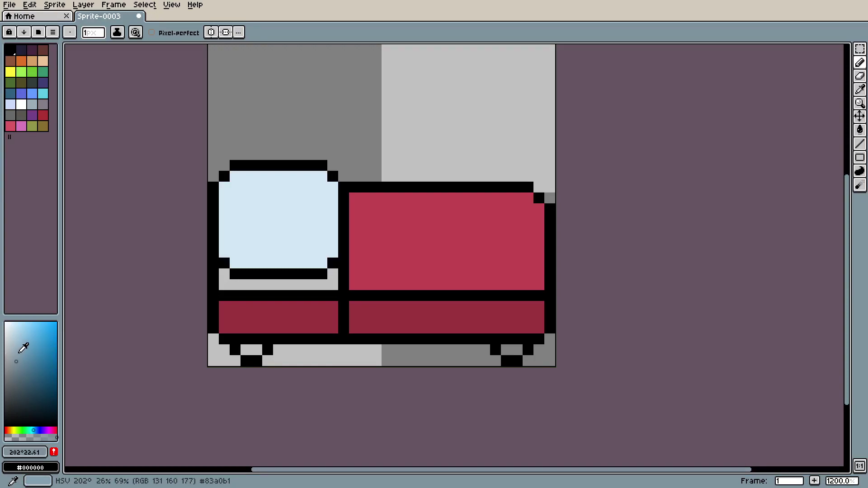
pyautogui.press('g')
pyautogui.click(227, 286)
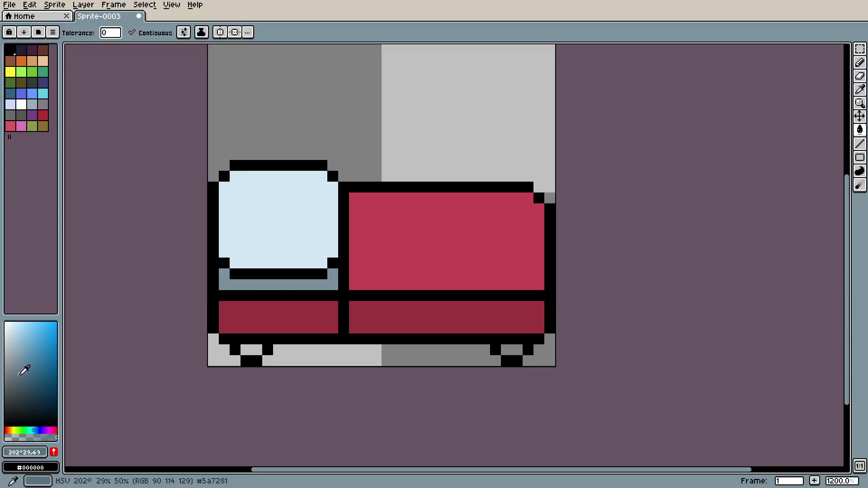
pyautogui.click(34, 430)
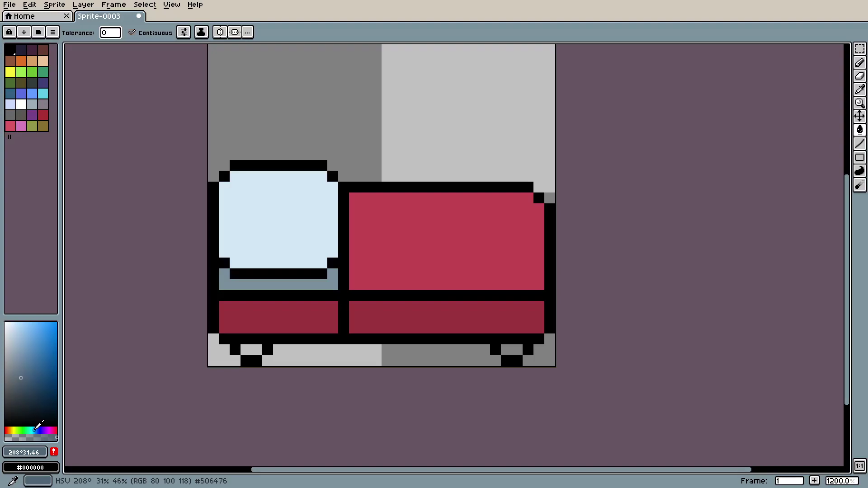
pyautogui.click(279, 327)
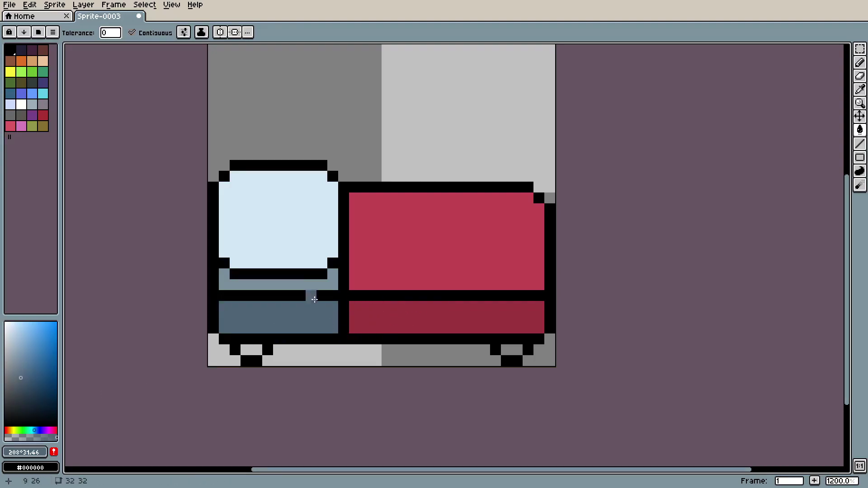
# Recolour the black line between the two grey-blue bands under the pillow with a lighter grey-blue, HSV 202, 21, 74
pyautogui.scroll(1, 332, 317)
pyautogui.press('i')
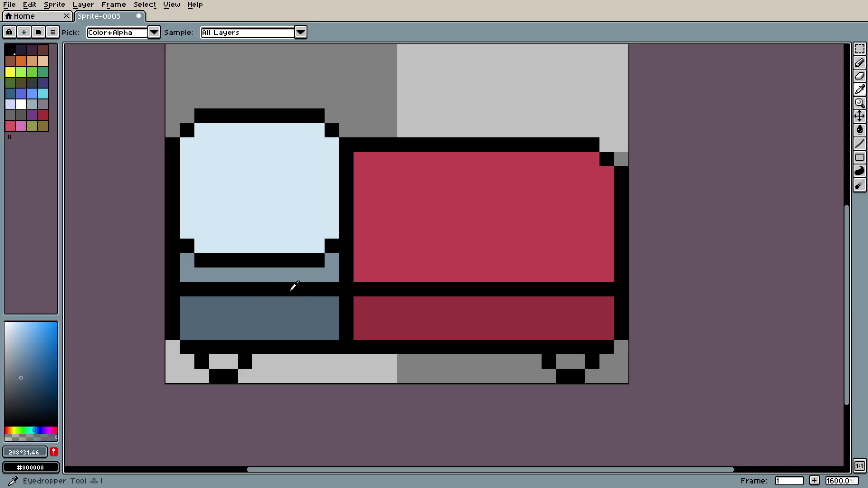
pyautogui.click(229, 270)
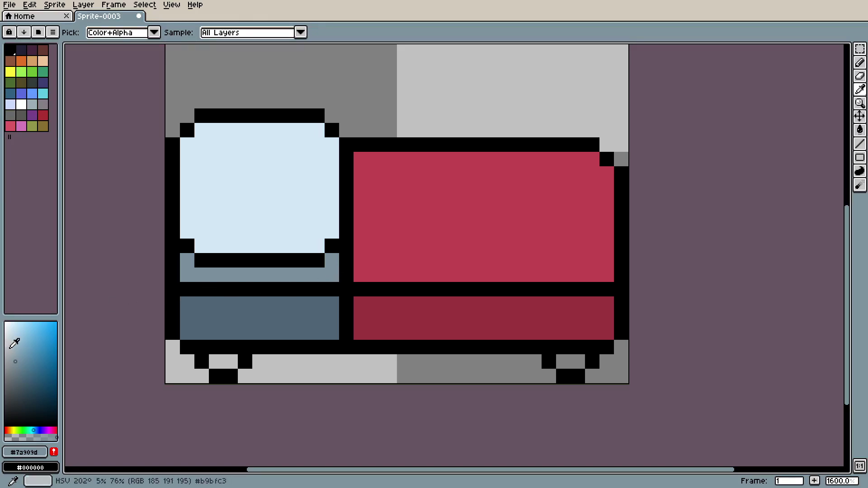
pyautogui.click(15, 351)
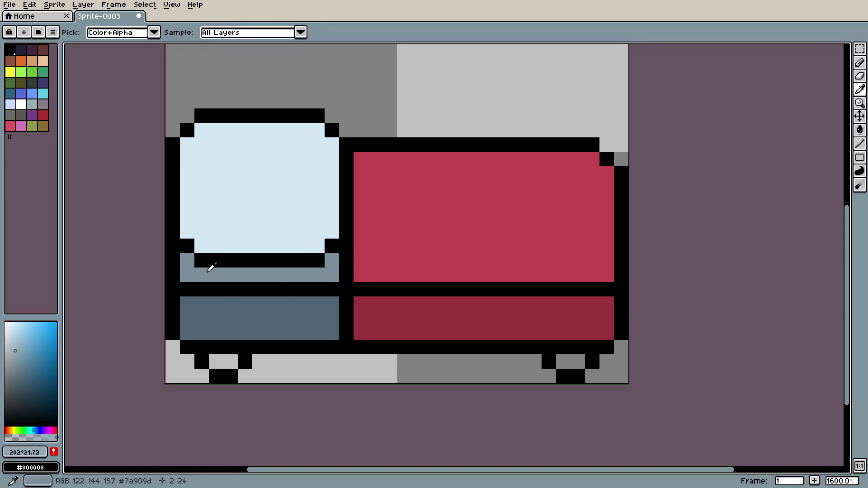
pyautogui.press('b')
pyautogui.moveTo(189, 290); pyautogui.dragTo(260, 289)
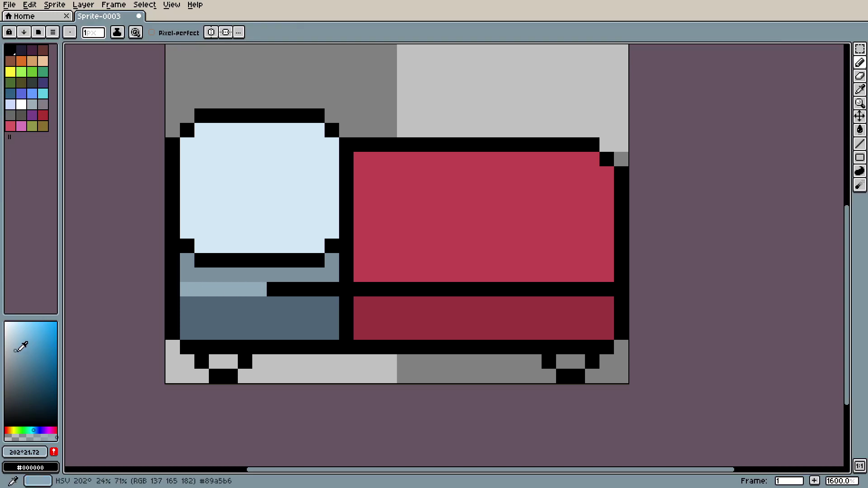
pyautogui.moveTo(198, 289); pyautogui.dragTo(337, 290)
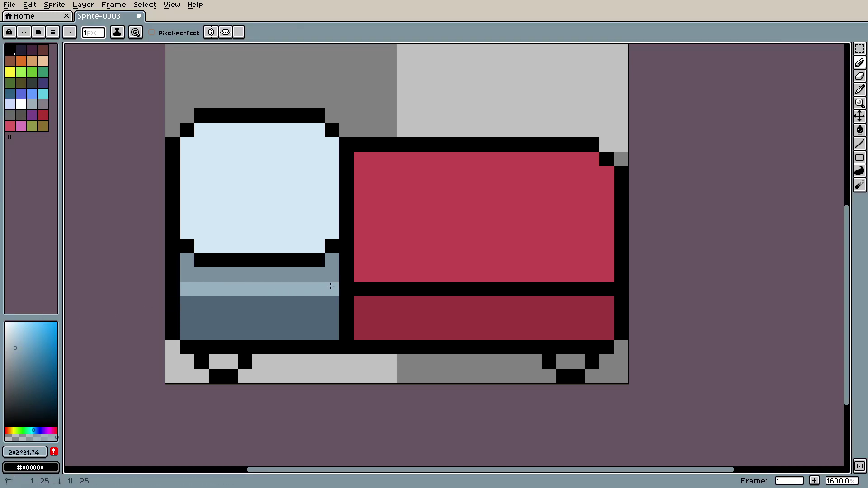
# Sample the blanket's crimson and brighten it to a pink highlight colour, HSV 353, 63, 90
pyautogui.scroll(-7, 406, 276)
pyautogui.scroll(4, 440, 282)
pyautogui.scroll(2, 441, 281)
pyautogui.press('i')
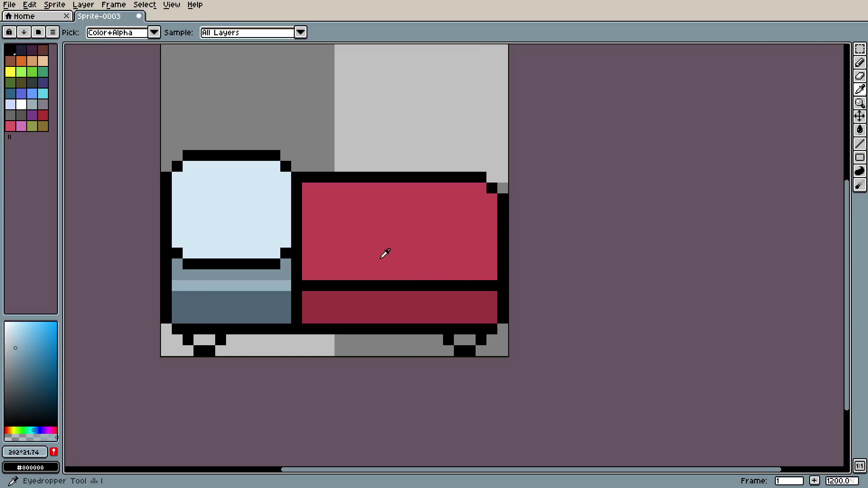
pyautogui.click(388, 240)
pyautogui.click(41, 333)
pyautogui.press('b')
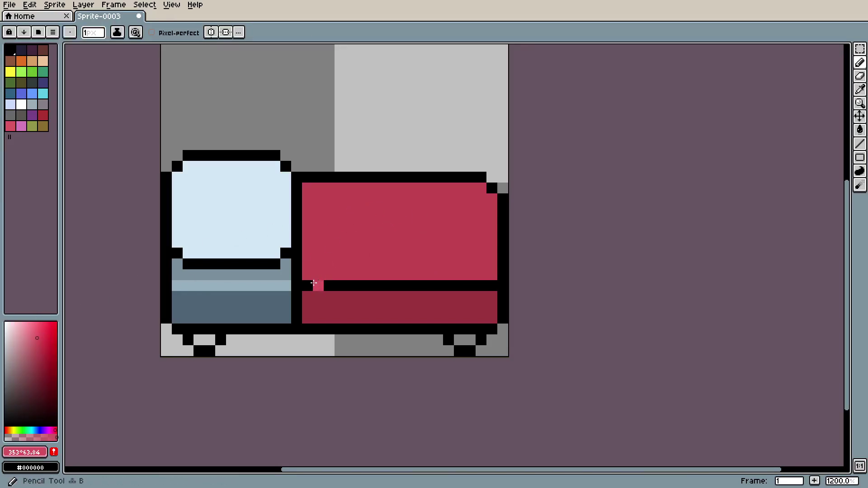
pyautogui.click(41, 327)
pyautogui.moveTo(304, 285); pyautogui.dragTo(475, 278)
pyautogui.hotkey('ctrl', 'z')
pyautogui.moveTo(313, 285)
pyautogui.mouseDown()
pyautogui.moveTo(479, 284)
pyautogui.moveTo(407, 131)
pyautogui.moveTo(504, 216)
pyautogui.moveTo(463, 352)
pyautogui.moveTo(272, 61)
pyautogui.moveTo(284, 367)
pyautogui.moveTo(312, 285)
pyautogui.moveTo(440, 216)
pyautogui.moveTo(269, 306)
pyautogui.mouseUp()
pyautogui.hotkey('ctrl', 'z')
# Recolour the black line between the blanket and the dark red strip with the bright pink, across the blanket's full width
pyautogui.click(306, 287)
pyautogui.moveTo(340, 258); pyautogui.dragTo(494, 280)
pyautogui.scroll(-7, 494, 281)
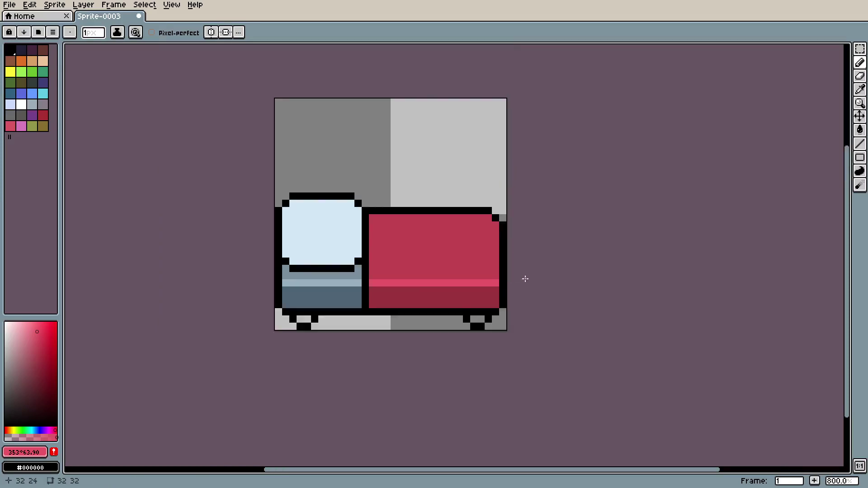
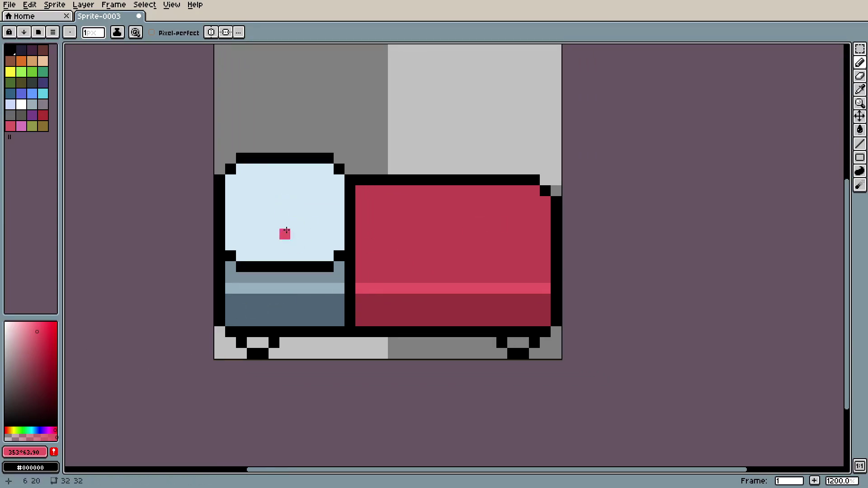
# Fill the inside of both bed feet with brown, HSV 18, 36, 41
pyautogui.click(9, 428)
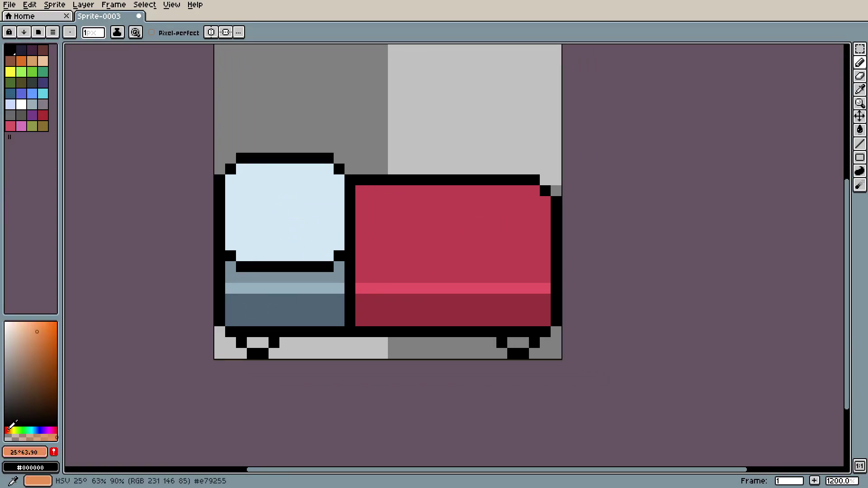
pyautogui.moveTo(21, 362); pyautogui.dragTo(24, 382)
pyautogui.press('g')
pyautogui.click(254, 342)
pyautogui.click(518, 343)
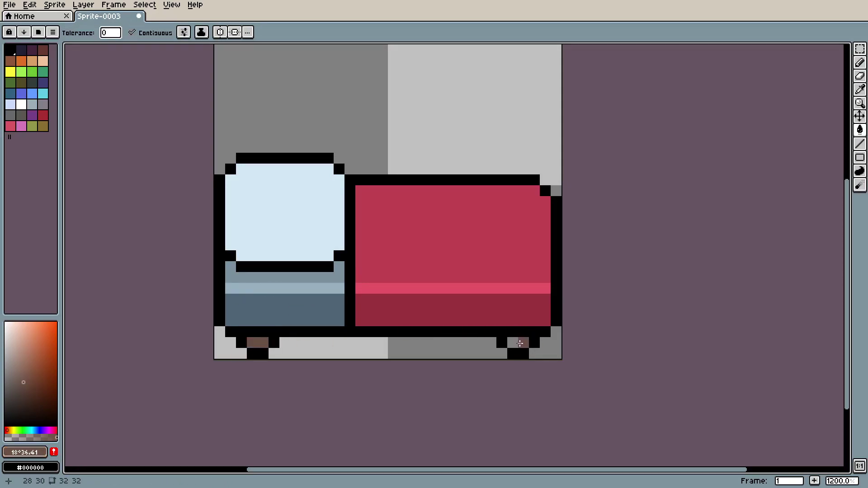
# Shade the inner pixel of each bed foot with a darker brown, HSV 18, 38, 27
pyautogui.scroll(-2, 543, 335)
pyautogui.scroll(1, 543, 332)
pyautogui.scroll(1, 524, 331)
pyautogui.click(26, 389)
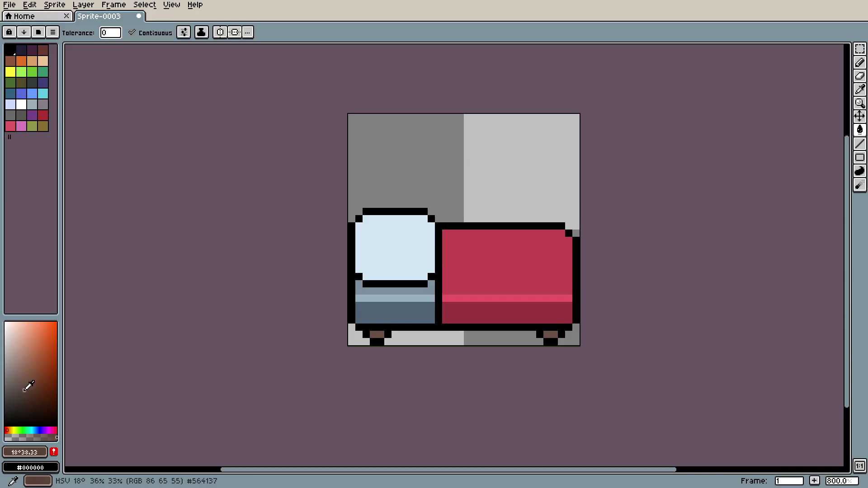
pyautogui.press('b')
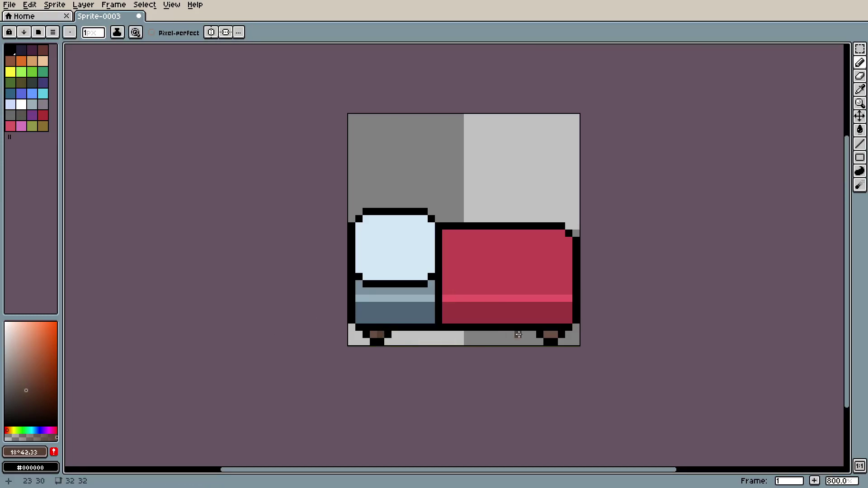
pyautogui.scroll(-3, 639, 327)
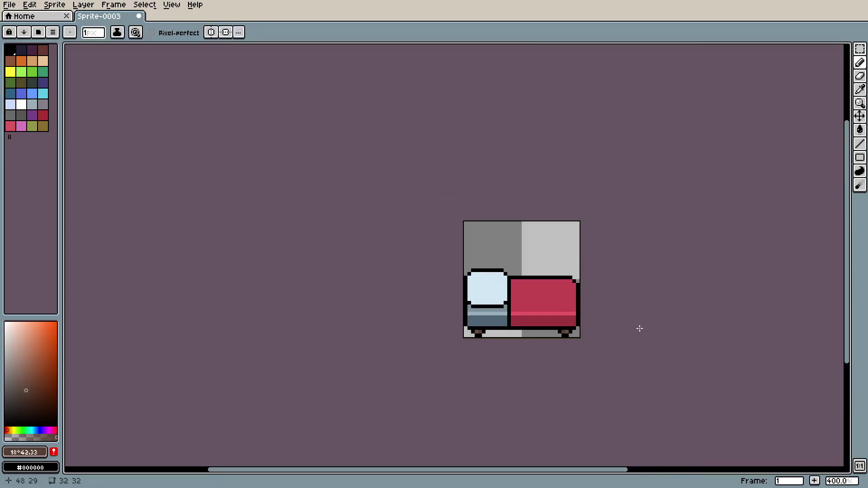
pyautogui.scroll(4, 640, 327)
pyautogui.click(24, 397)
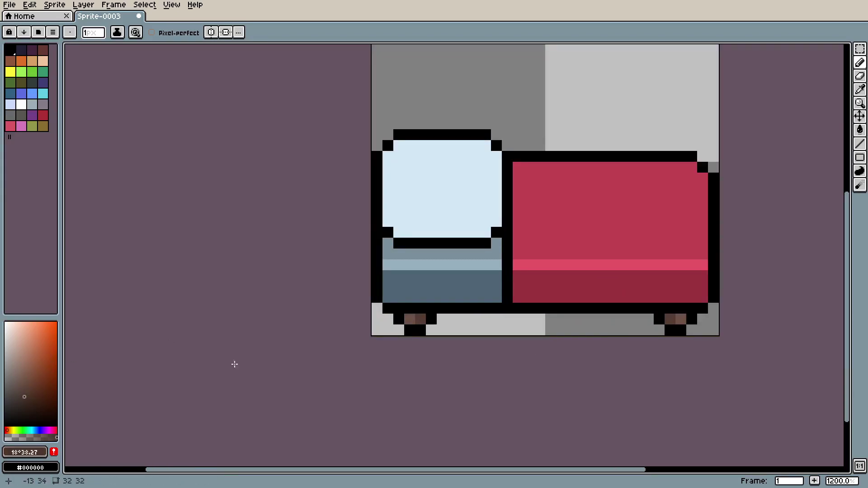
pyautogui.click(420, 320)
pyautogui.scroll(-5, 670, 305)
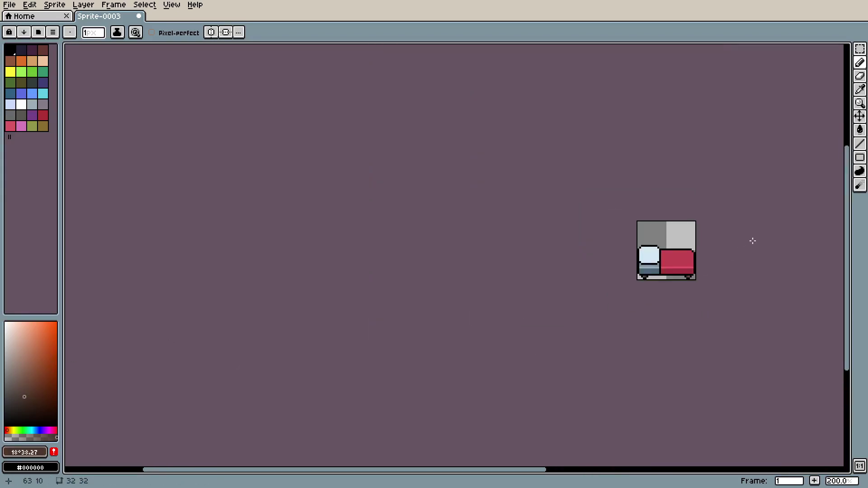
pyautogui.scroll(7, 721, 244)
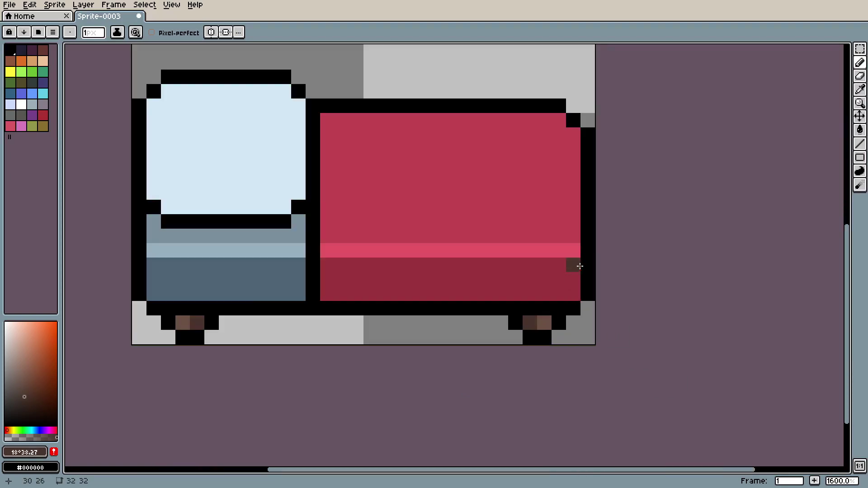
# Shade the pillow's two lowest rows and the side pixel above each end with a darker blue, HSV 202, 26, 83
pyautogui.hscroll(-2, 644, 259)
pyautogui.scroll(1, 484, 232)
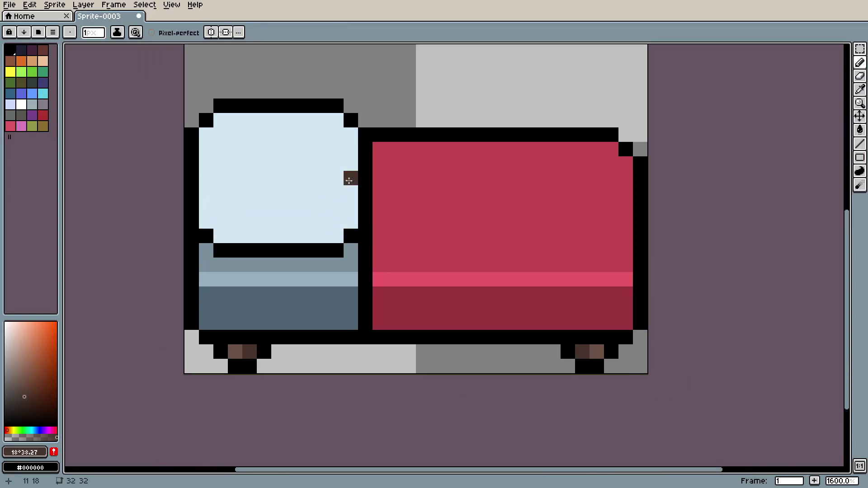
pyautogui.moveTo(345, 181); pyautogui.dragTo(362, 200)
pyautogui.press('i')
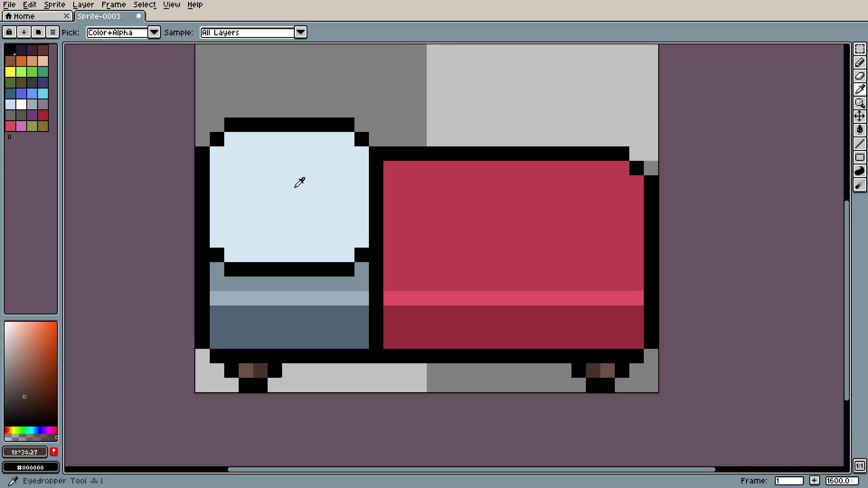
pyautogui.click(300, 182)
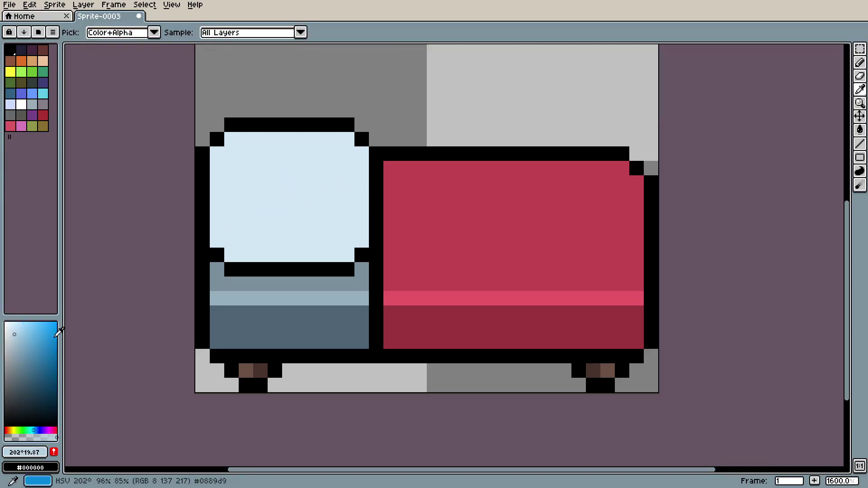
pyautogui.press('b')
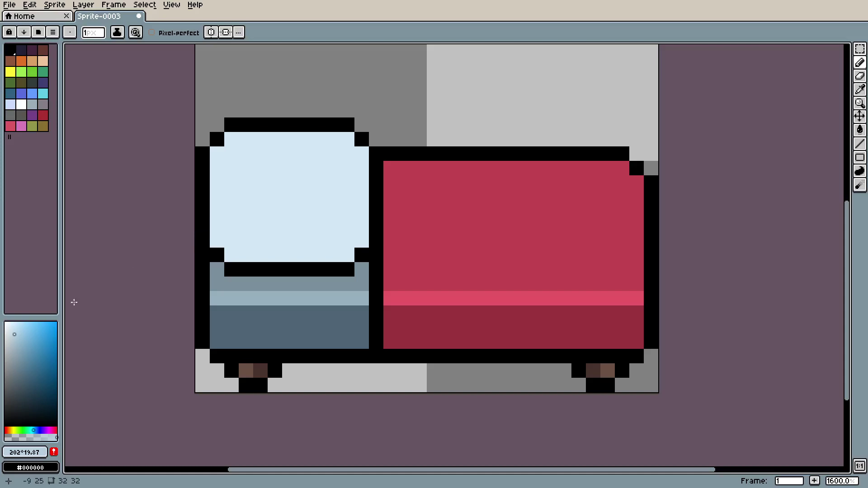
pyautogui.click(18, 339)
pyautogui.moveTo(220, 238)
pyautogui.mouseDown()
pyautogui.moveTo(239, 252)
pyautogui.moveTo(347, 243)
pyautogui.moveTo(288, 254)
pyautogui.moveTo(260, 252)
pyautogui.moveTo(361, 237)
pyautogui.mouseUp()
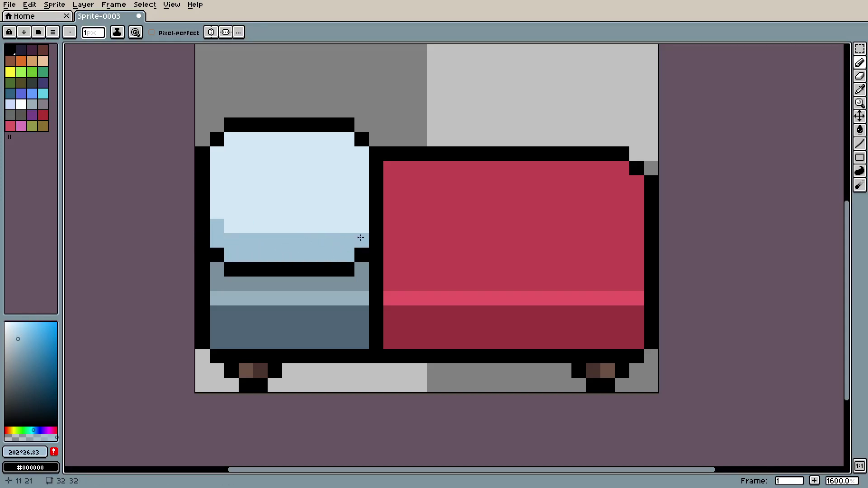
# Soften the pillow's upper corners with two pixels each of the shadow blue at about half opacity
pyautogui.scroll(-3, 442, 219)
pyautogui.scroll(1, 447, 217)
pyautogui.scroll(-5, 456, 213)
pyautogui.scroll(11, 456, 213)
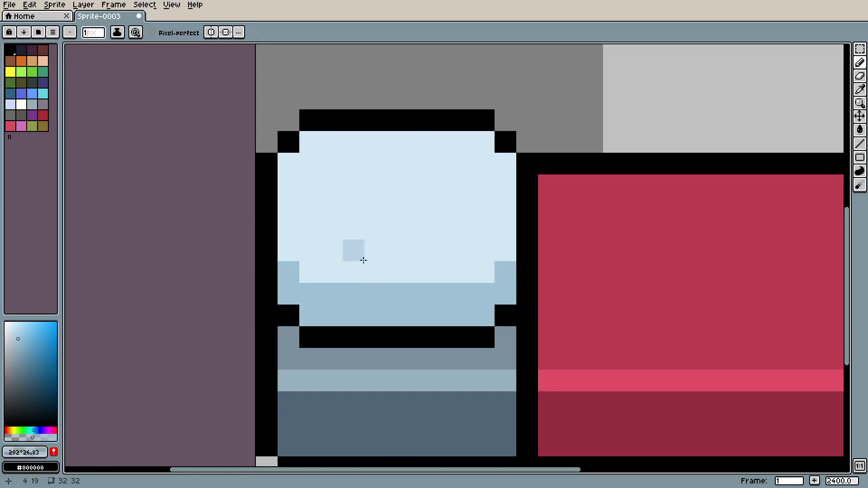
pyautogui.click(288, 163)
pyautogui.click(484, 142)
pyautogui.click(505, 163)
pyautogui.scroll(-7, 506, 164)
pyautogui.scroll(6, 560, 202)
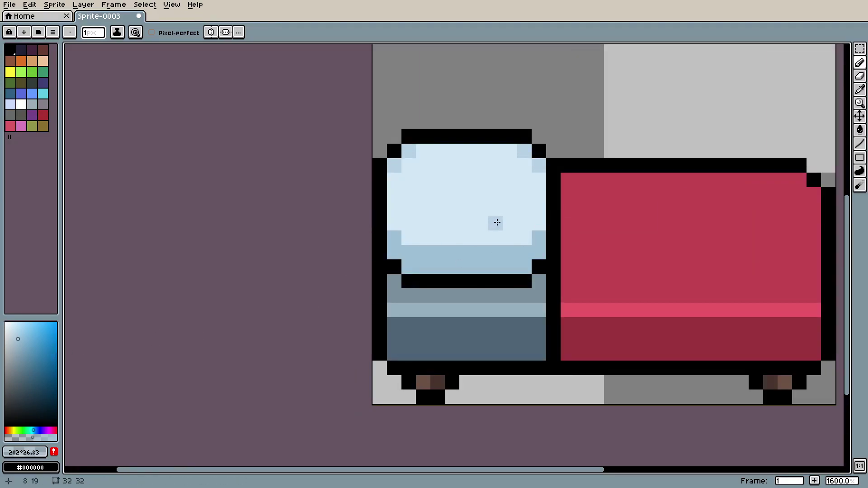
# Blend the shadow at the pillow's lower corners with single pixels of its light blue, #d2e7f4, at about half opacity
pyautogui.press('i')
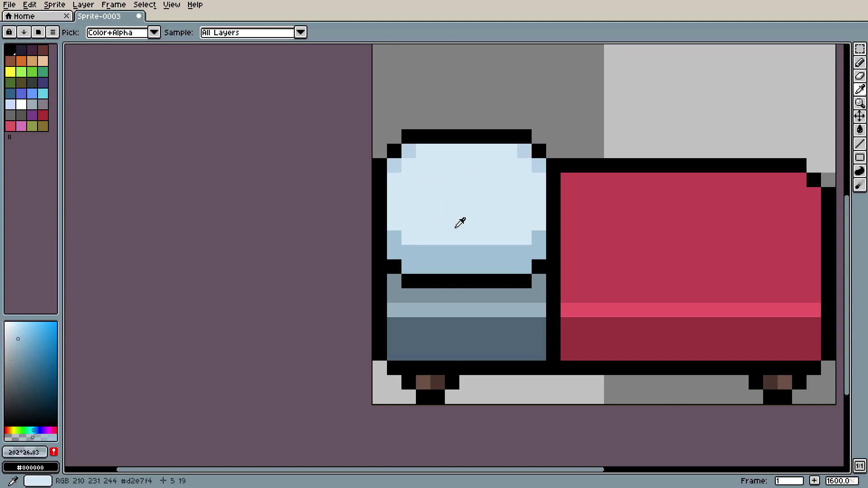
pyautogui.click(470, 186)
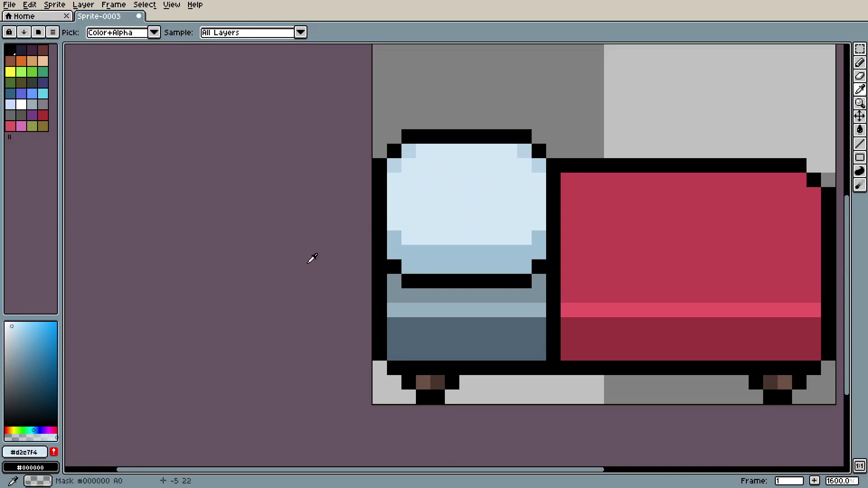
pyautogui.press('b')
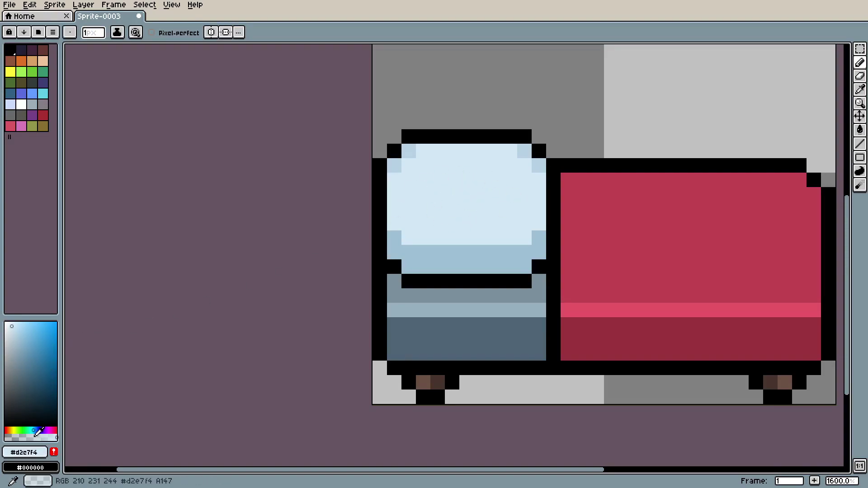
pyautogui.click(35, 435)
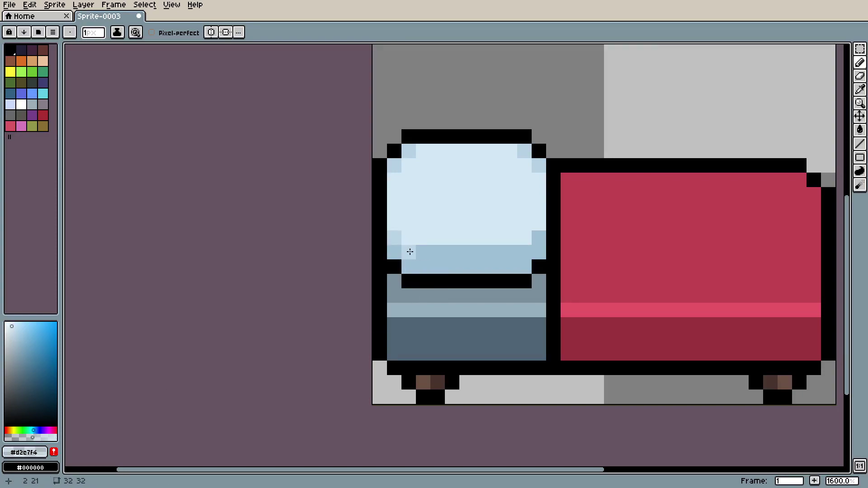
pyautogui.scroll(-5, 622, 228)
pyautogui.scroll(-1, 622, 228)
pyautogui.scroll(9, 611, 223)
pyautogui.hotkey('ctrl', 'z')
pyautogui.hotkey('ctrl', 'z')
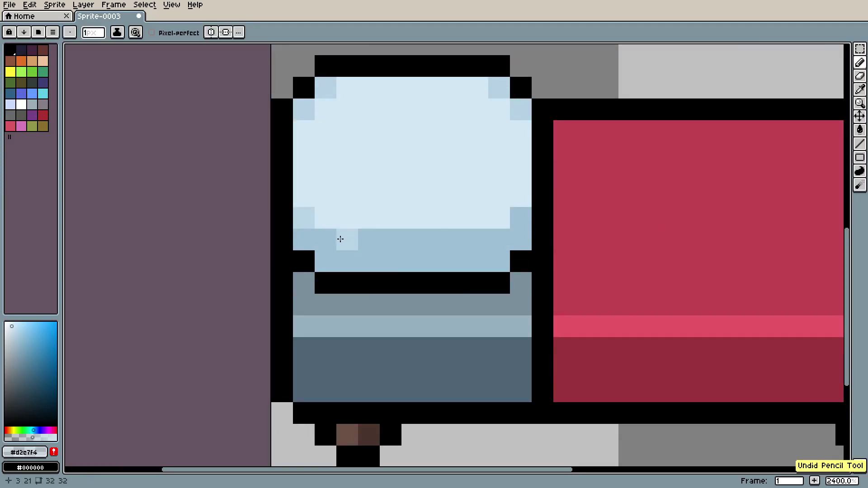
pyautogui.click(324, 239)
pyautogui.click(501, 238)
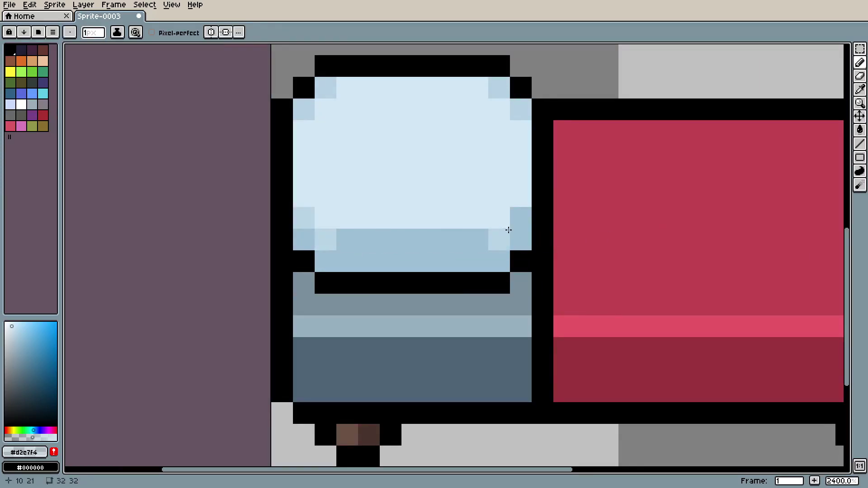
# Thin the pillow's shadow by repainting its upper row between the corner pixels with fully opaque light blue, #d2e7f4
pyautogui.moveTo(348, 238); pyautogui.dragTo(473, 234)
pyautogui.scroll(-10, 473, 234)
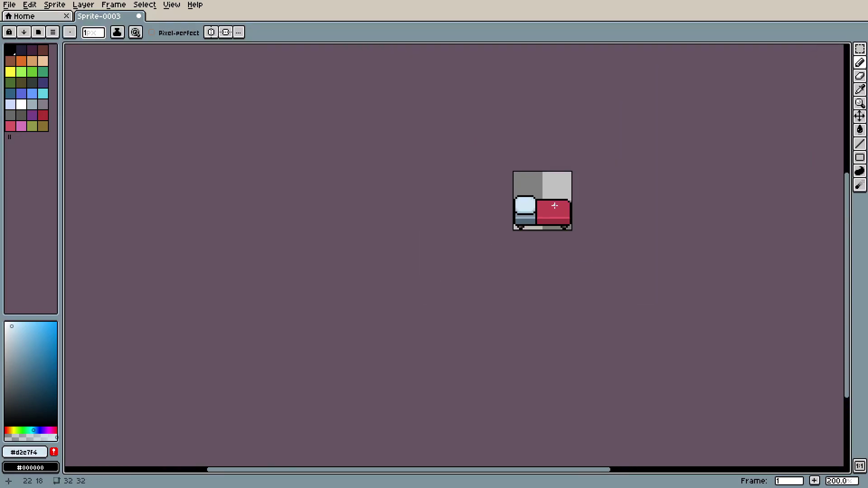
pyautogui.scroll(3, 555, 206)
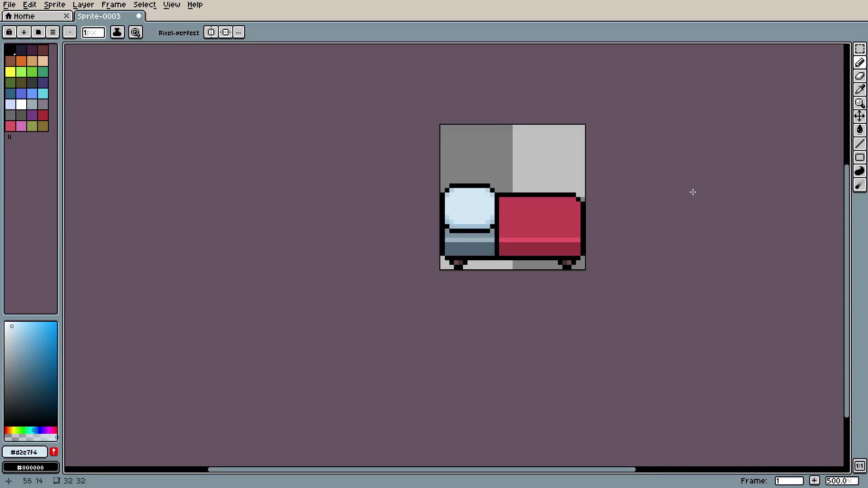
pyautogui.scroll(4, 694, 192)
pyautogui.moveTo(537, 219); pyautogui.dragTo(512, 242)
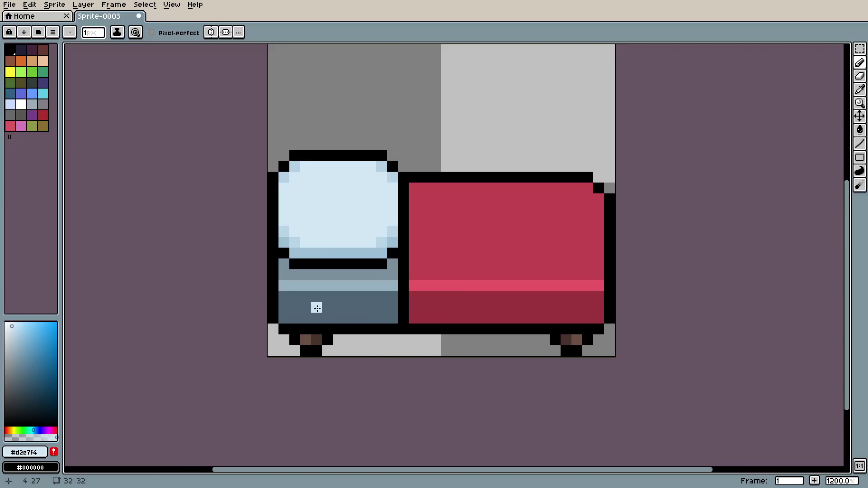
# Refill the blanket's dark red strip with a darker red and mix an even darker outline red, HSV 353, 63, 23
pyautogui.press('i')
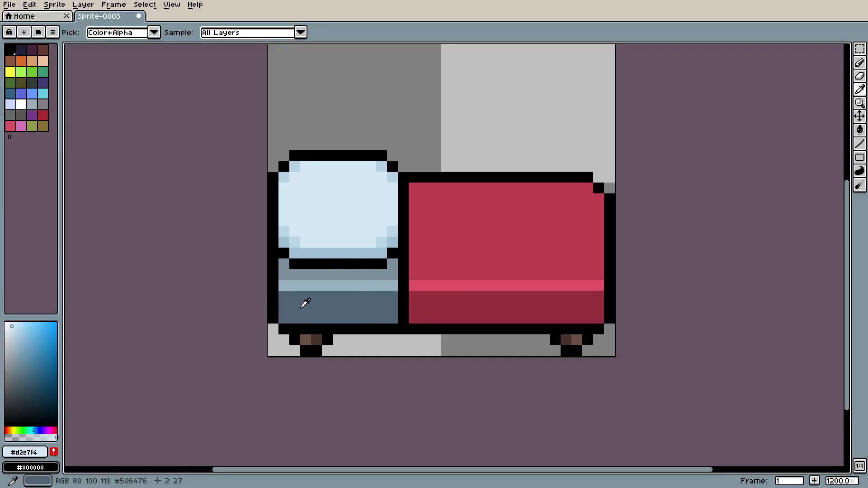
pyautogui.click(521, 297)
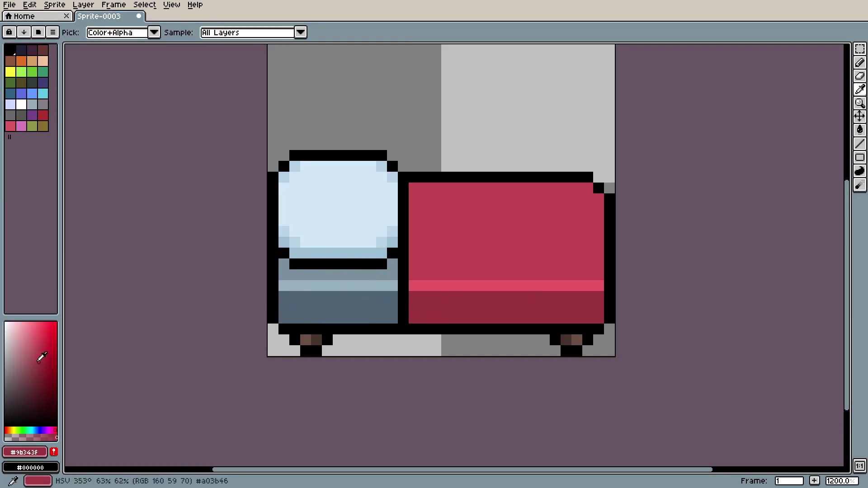
pyautogui.click(39, 369)
pyautogui.press('g')
pyautogui.click(478, 301)
pyautogui.scroll(-3, 624, 319)
pyautogui.scroll(3, 623, 320)
pyautogui.click(38, 390)
pyautogui.click(37, 402)
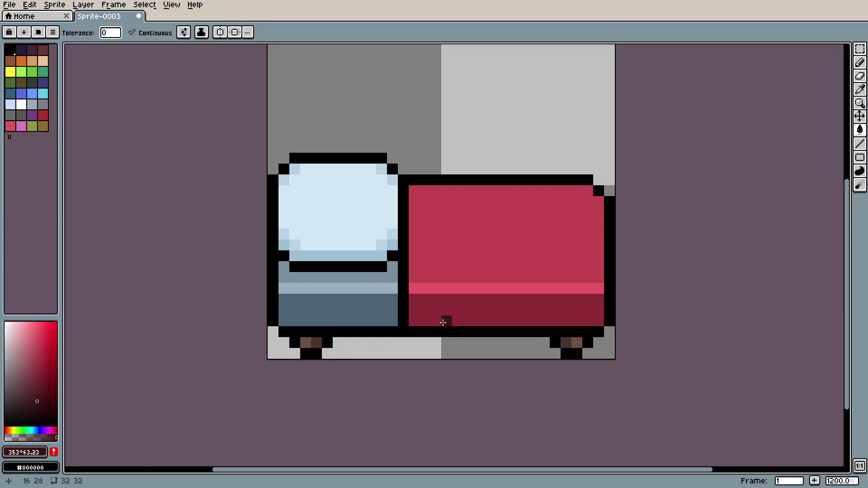
pyautogui.click(431, 179)
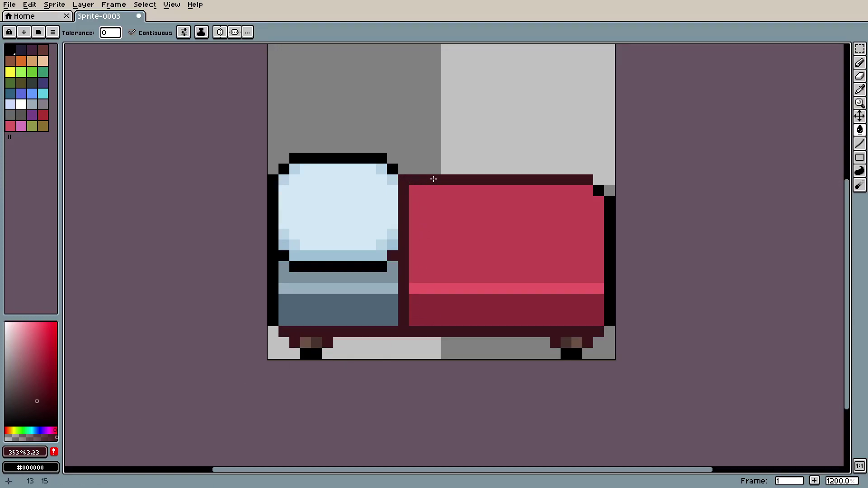
pyautogui.hotkey('ctrl', 'z')
pyautogui.click(413, 180)
pyautogui.hotkey('ctrl', 'z')
# Recolour the black outline above, below and at the foot end of the blanket with the dark red
pyautogui.press('b')
pyautogui.moveTo(415, 184)
pyautogui.mouseDown()
pyautogui.moveTo(581, 178)
pyautogui.moveTo(612, 205)
pyautogui.moveTo(601, 275)
pyautogui.moveTo(608, 324)
pyautogui.moveTo(599, 331)
pyautogui.moveTo(406, 331)
pyautogui.mouseUp()
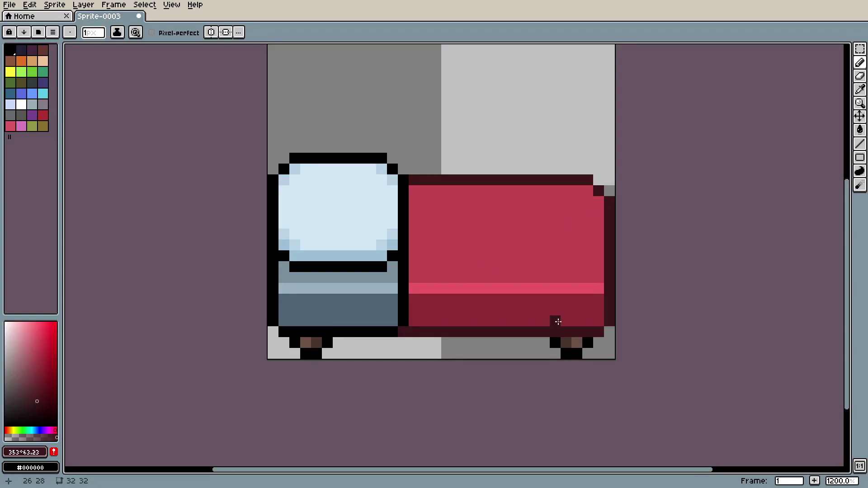
# Recolour the black outline of both bed feet with a very dark brown, HSV 17, 29, 15, derived from their shadow brown
pyautogui.press('i')
pyautogui.click(571, 340)
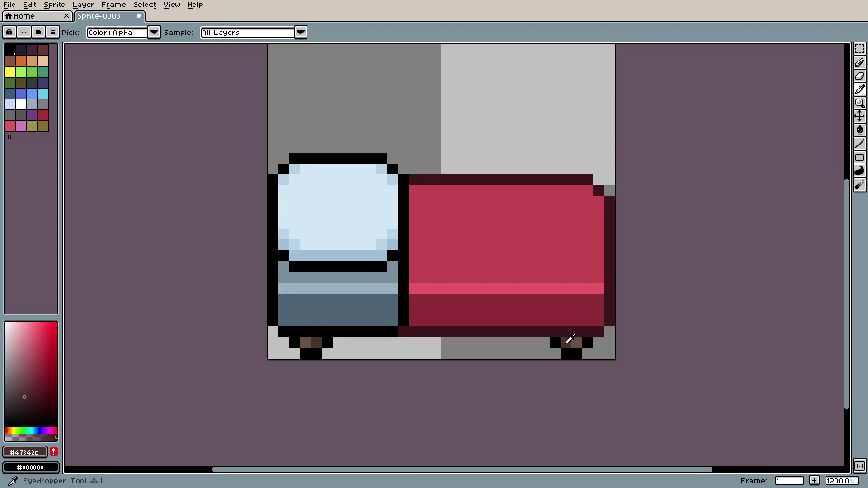
pyautogui.click(19, 410)
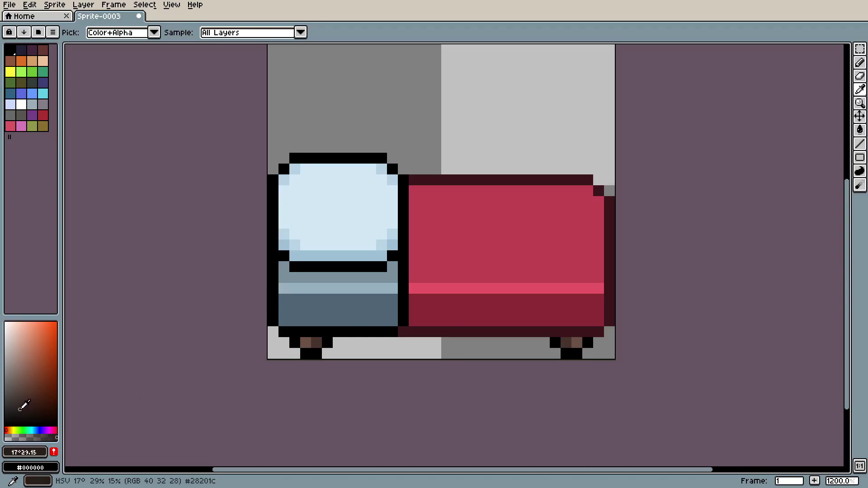
pyautogui.press('b')
pyautogui.moveTo(558, 343); pyautogui.dragTo(577, 353)
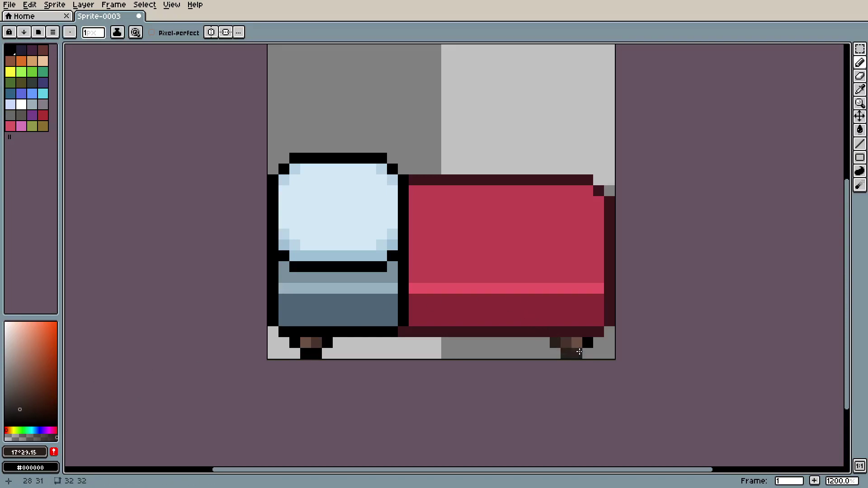
pyautogui.click(294, 342)
pyautogui.moveTo(306, 353); pyautogui.dragTo(314, 353)
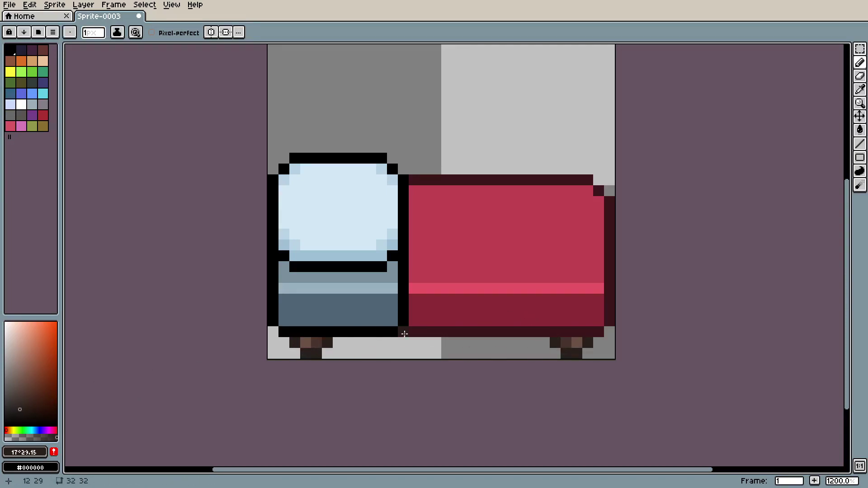
pyautogui.scroll(-3, 382, 334)
pyautogui.scroll(3, 459, 331)
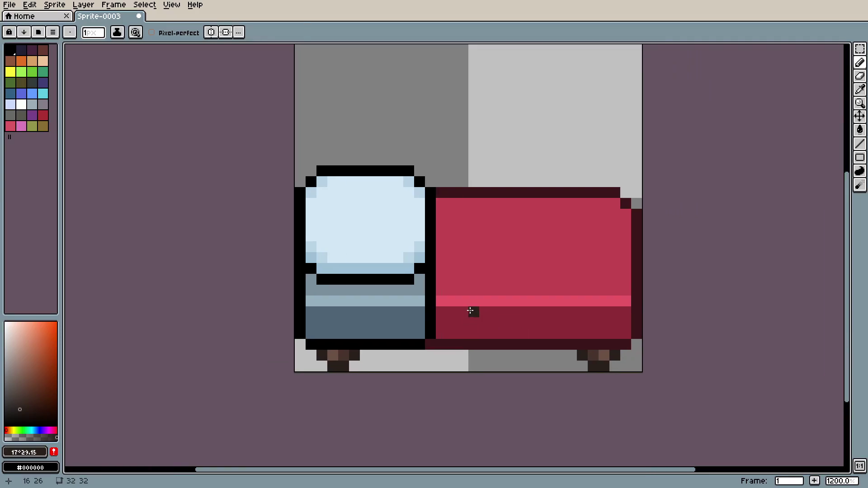
# Recolour the pillow's black outline and the frame lines beside it with a dark slate blue, HSV 203, 35, 26
pyautogui.press('i')
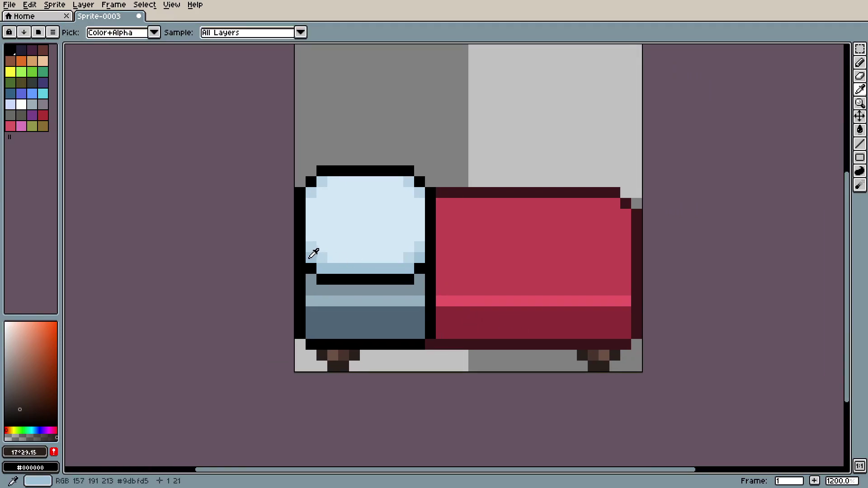
pyautogui.click(314, 254)
pyautogui.moveTo(22, 344); pyautogui.dragTo(22, 397)
pyautogui.press('b')
pyautogui.click(311, 268)
pyautogui.click(321, 279)
pyautogui.click(311, 268)
pyautogui.moveTo(319, 279)
pyautogui.mouseDown()
pyautogui.moveTo(400, 279)
pyautogui.moveTo(419, 268)
pyautogui.mouseUp()
pyautogui.click(418, 186)
pyautogui.moveTo(411, 171)
pyautogui.mouseDown()
pyautogui.moveTo(321, 171)
pyautogui.moveTo(300, 194)
pyautogui.moveTo(301, 251)
pyautogui.moveTo(315, 254)
pyautogui.mouseUp()
pyautogui.moveTo(425, 200); pyautogui.dragTo(430, 258)
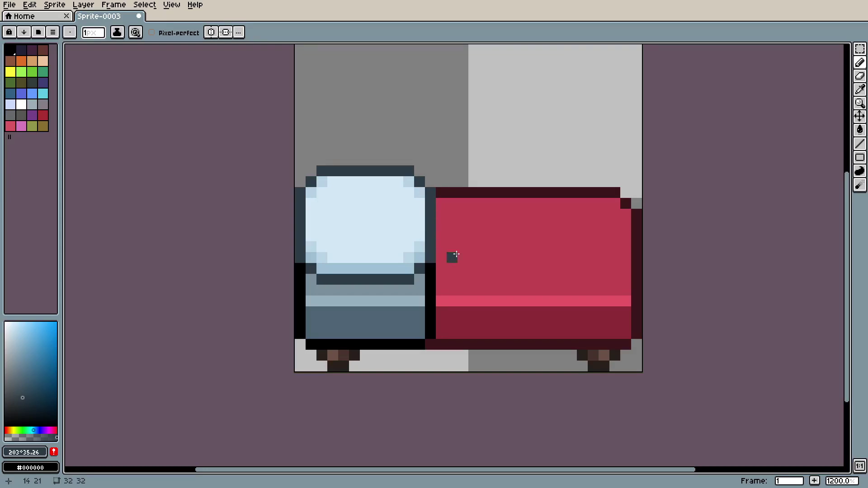
pyautogui.scroll(-5, 487, 252)
pyautogui.click(489, 258)
pyautogui.scroll(3, 490, 259)
pyautogui.scroll(3, 458, 269)
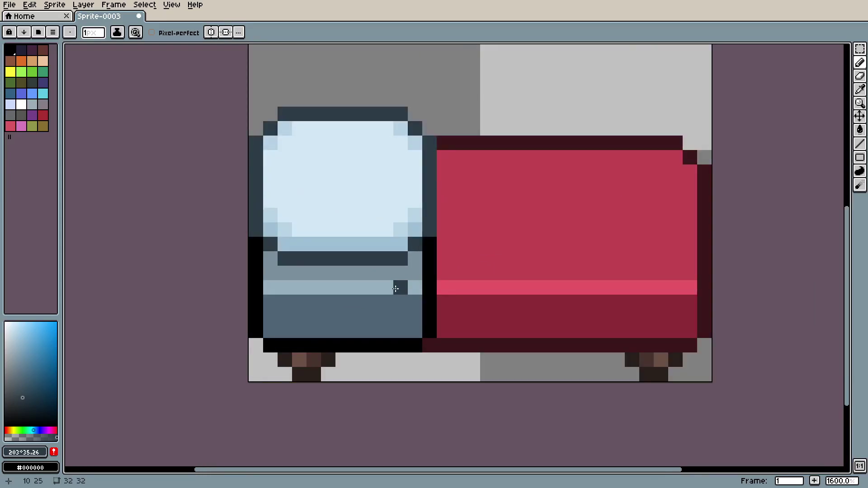
# Try the pillow's outline colour, #2d3b45, on the remaining black outline around the bed frame below the pillow
pyautogui.keyDown('alt'); pyautogui.click(349, 312); pyautogui.keyUp('alt')
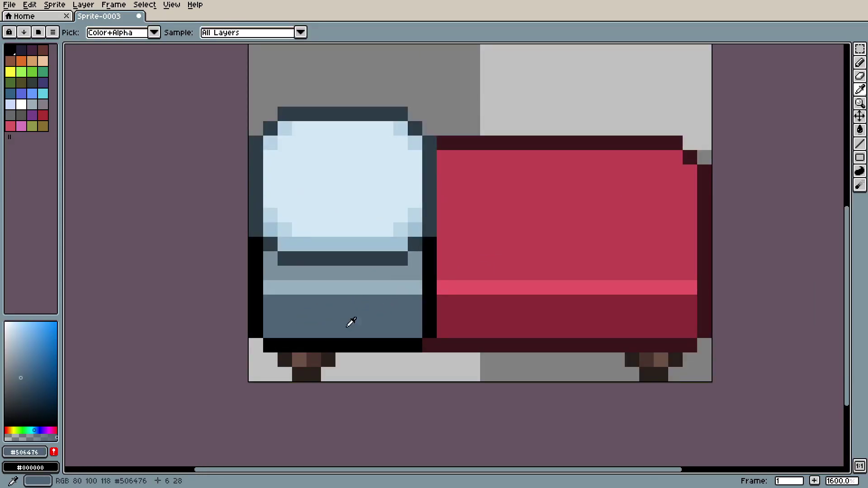
pyautogui.click(20, 398)
pyautogui.click(261, 255)
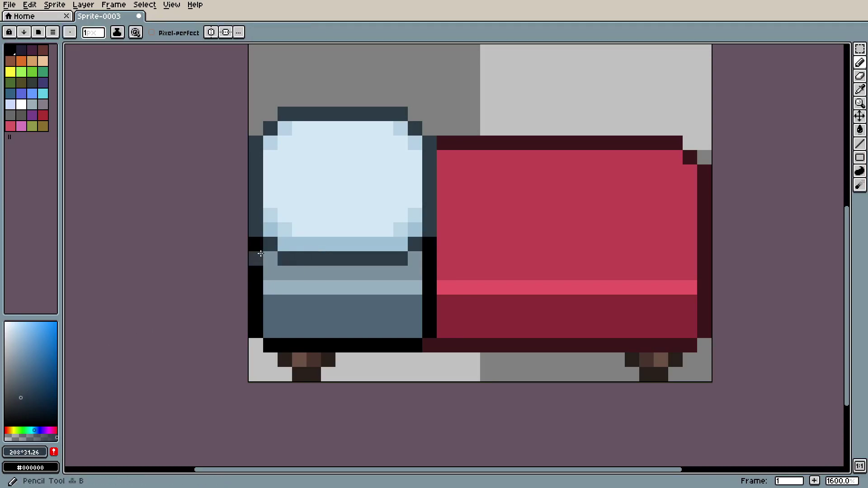
pyautogui.keyDown('alt'); pyautogui.click(274, 246); pyautogui.keyUp('alt')
pyautogui.moveTo(252, 250)
pyautogui.mouseDown()
pyautogui.moveTo(250, 327)
pyautogui.moveTo(263, 335)
pyautogui.moveTo(412, 344)
pyautogui.moveTo(428, 326)
pyautogui.moveTo(429, 237)
pyautogui.mouseUp()
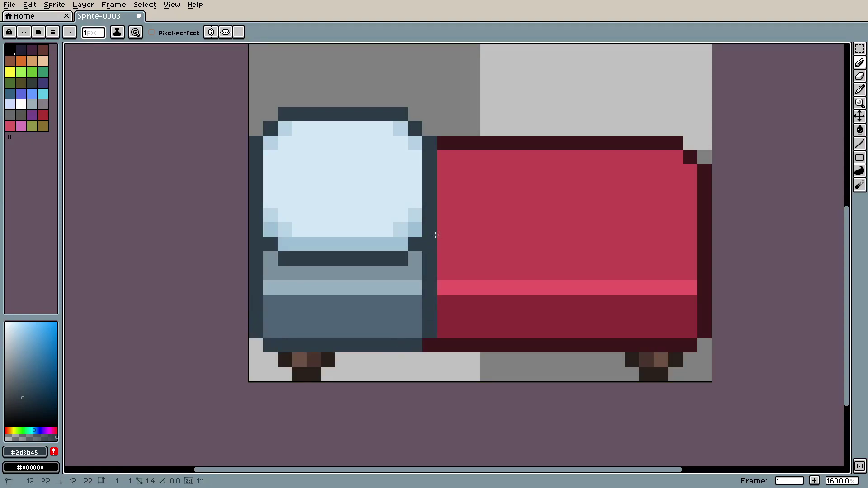
pyautogui.scroll(-8, 465, 206)
pyautogui.scroll(5, 458, 205)
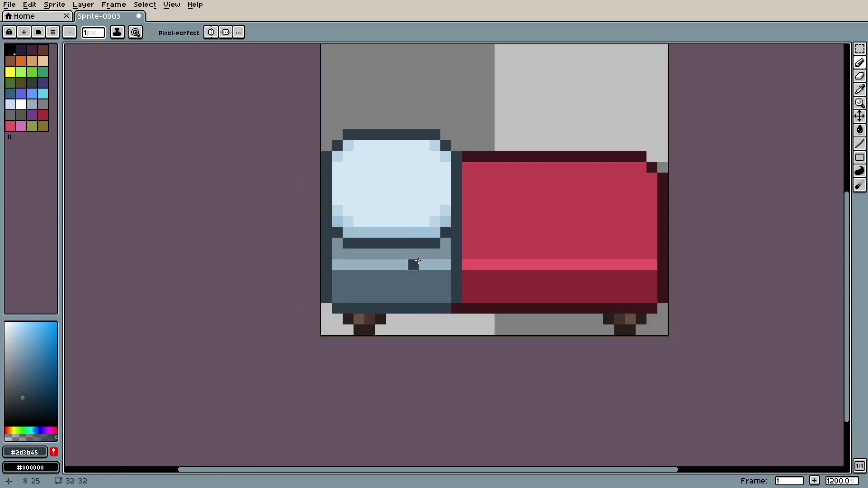
# Recolour the frame outline below the pillow with a darker slate blue, HSV 208, 36, 18, derived from the frame's colour
pyautogui.keyDown('alt'); pyautogui.click(411, 284); pyautogui.keyUp('alt')
pyautogui.moveTo(28, 387); pyautogui.dragTo(23, 407)
pyautogui.moveTo(326, 231)
pyautogui.mouseDown()
pyautogui.moveTo(322, 281)
pyautogui.moveTo(331, 302)
pyautogui.moveTo(442, 310)
pyautogui.moveTo(461, 292)
pyautogui.moveTo(457, 200)
pyautogui.mouseUp()
pyautogui.scroll(-6, 501, 203)
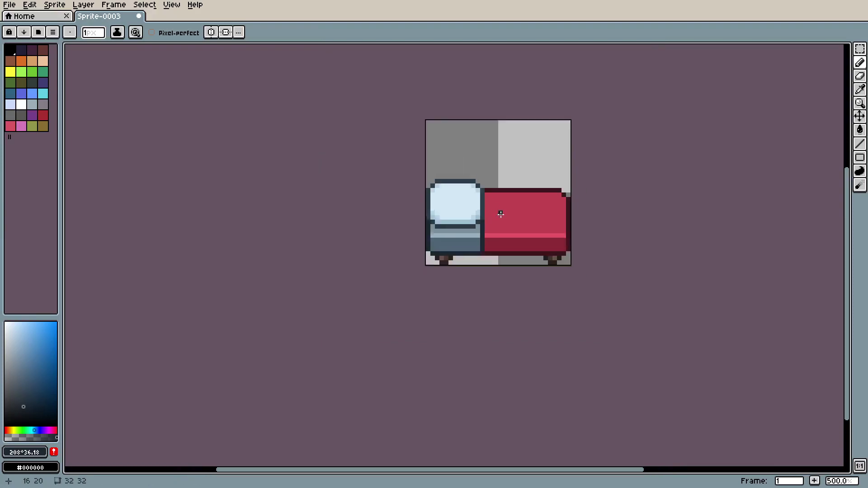
pyautogui.scroll(-2, 552, 258)
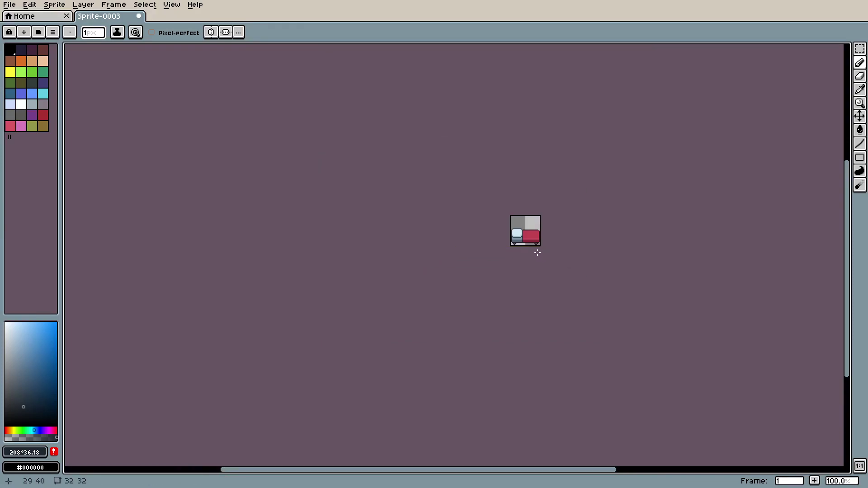
pyautogui.scroll(9, 540, 263)
pyautogui.scroll(-5, 488, 252)
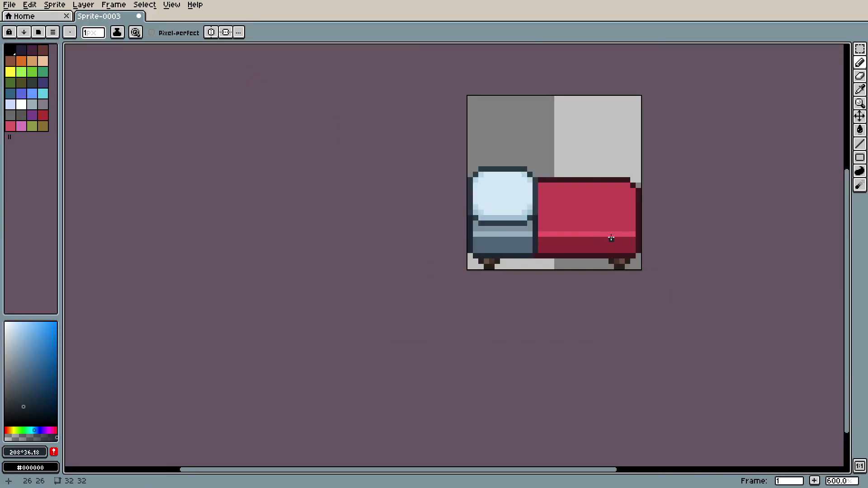
pyautogui.hscroll(3, 542, 240)
pyautogui.scroll(-2, 504, 243)
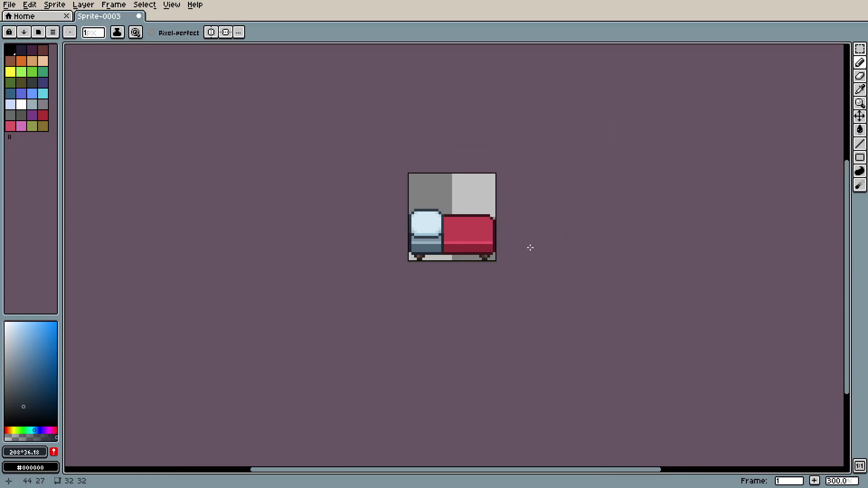
pyautogui.scroll(-1, 531, 248)
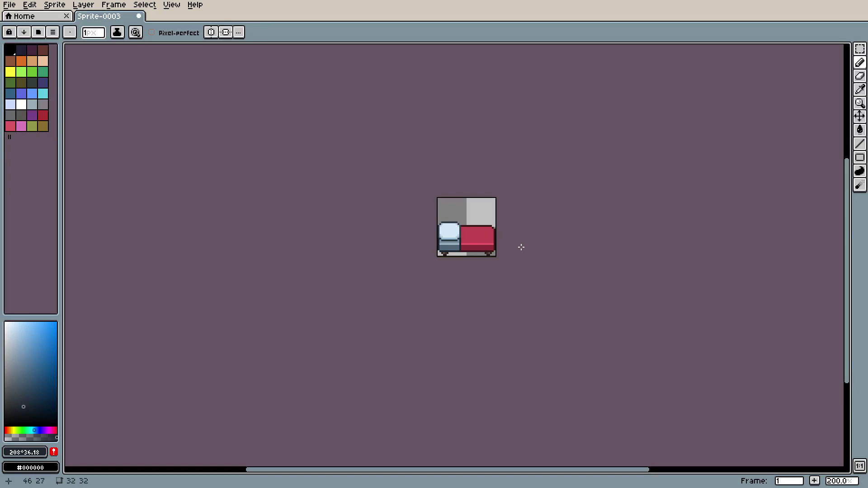
# Draw a one-pixel vertical fold line from the blanket's upper outline down to its highlight row, using the blanket's outline colour #3c161a
pyautogui.scroll(7, 522, 247)
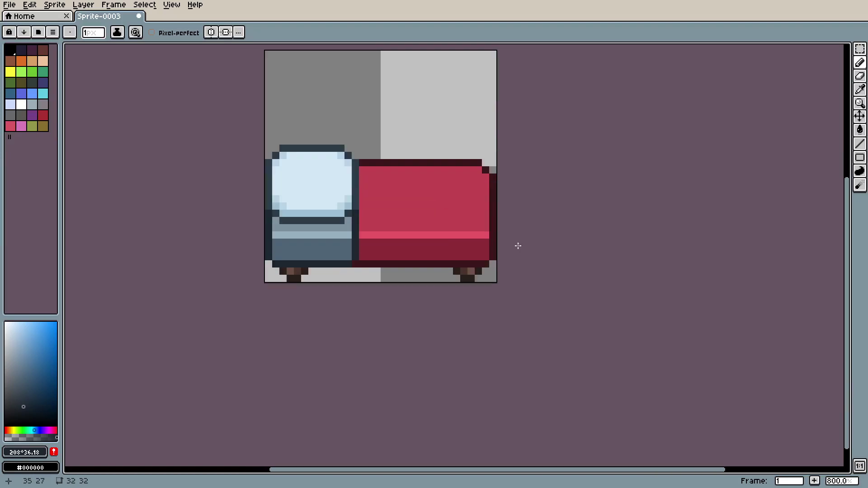
pyautogui.press('p')
pyautogui.press('Escape')
pyautogui.press('i')
pyautogui.click(450, 183)
pyautogui.press('b')
pyautogui.moveTo(450, 196)
pyautogui.mouseDown()
pyautogui.moveTo(441, 275)
pyautogui.moveTo(454, 313)
pyautogui.mouseUp()
# Recolour the lower corner pixel where the frame meets the blanket with the frame's outline colour #1d262f
pyautogui.press('i')
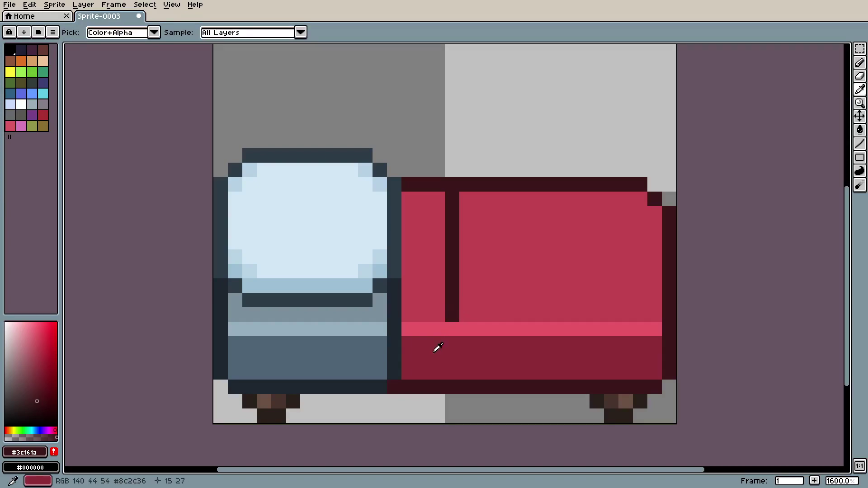
pyautogui.click(397, 368)
pyautogui.press('b')
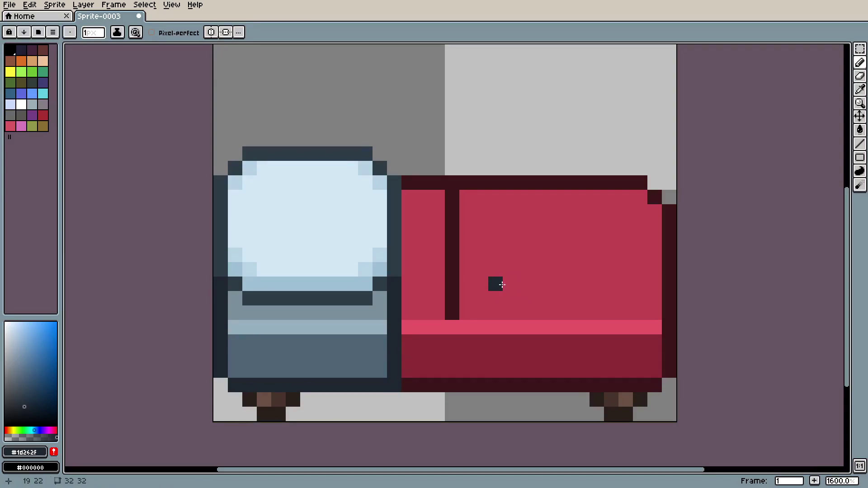
# Extend the fold line through the blanket's highlight and shadow down to the lower outline, using the outline colour #3c161a
pyautogui.scroll(-8, 503, 285)
pyautogui.scroll(4, 493, 288)
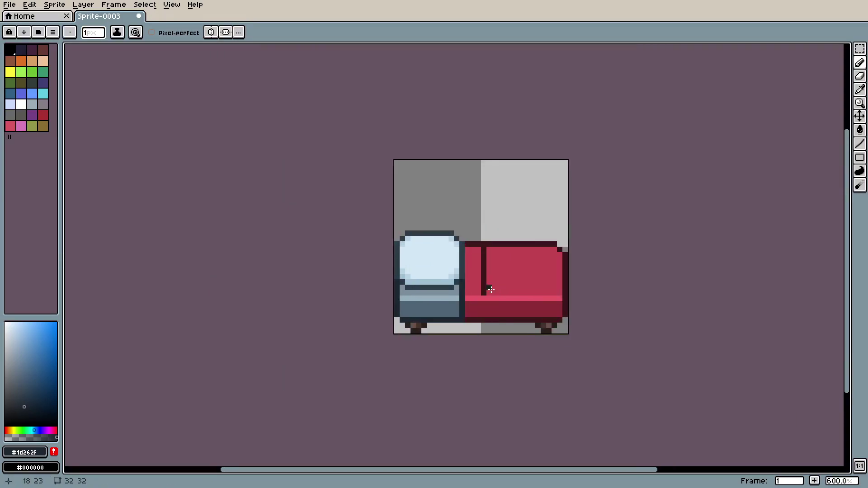
pyautogui.scroll(3, 494, 289)
pyautogui.keyDown('alt'); pyautogui.click(481, 291); pyautogui.keyUp('alt')
pyautogui.moveTo(476, 317); pyautogui.dragTo(477, 339)
pyautogui.click(476, 306)
pyautogui.scroll(-7, 541, 318)
pyautogui.scroll(9, 538, 317)
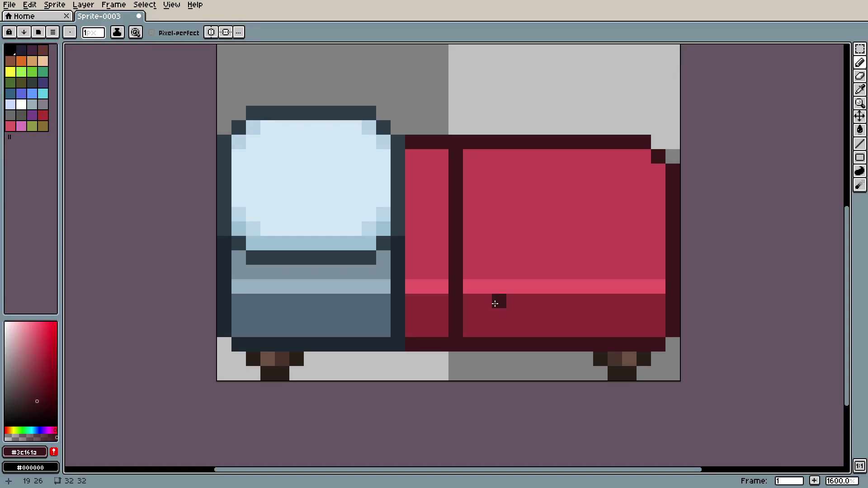
# Fill the narrow blanket section between the pillow and the fold line with the blanket's shadow colour #8c2c36
pyautogui.press('i')
pyautogui.click(517, 312)
pyautogui.press('g')
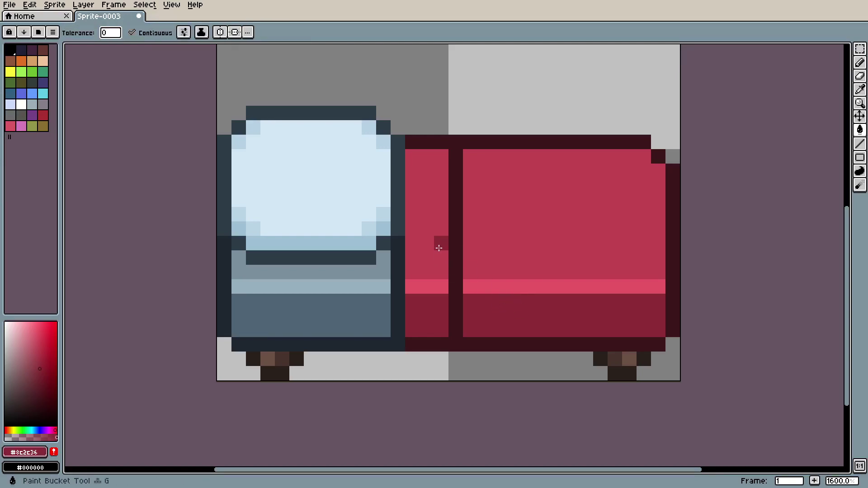
pyautogui.click(440, 242)
pyautogui.scroll(-6, 470, 258)
pyautogui.scroll(6, 485, 268)
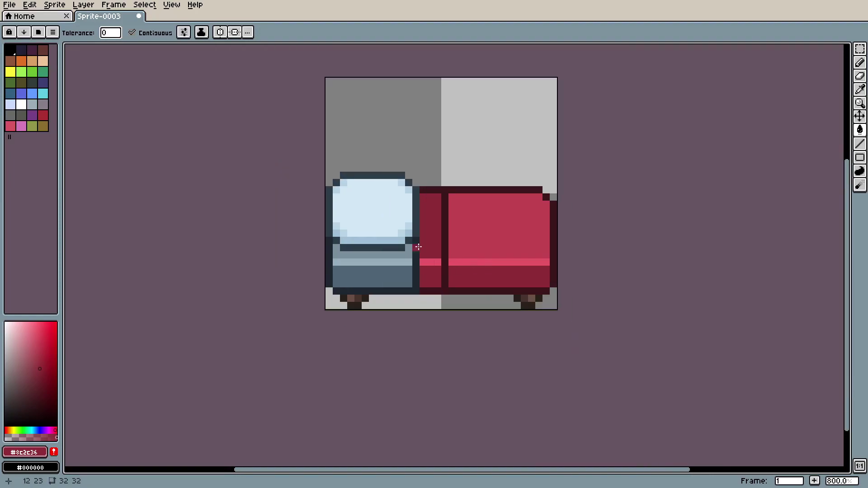
# Recolour the highlight row in the narrow folded section with the blanket's base red, #c34452
pyautogui.press('i')
pyautogui.click(451, 286)
pyautogui.press('b')
pyautogui.moveTo(399, 291); pyautogui.dragTo(429, 291)
pyautogui.scroll(-9, 471, 251)
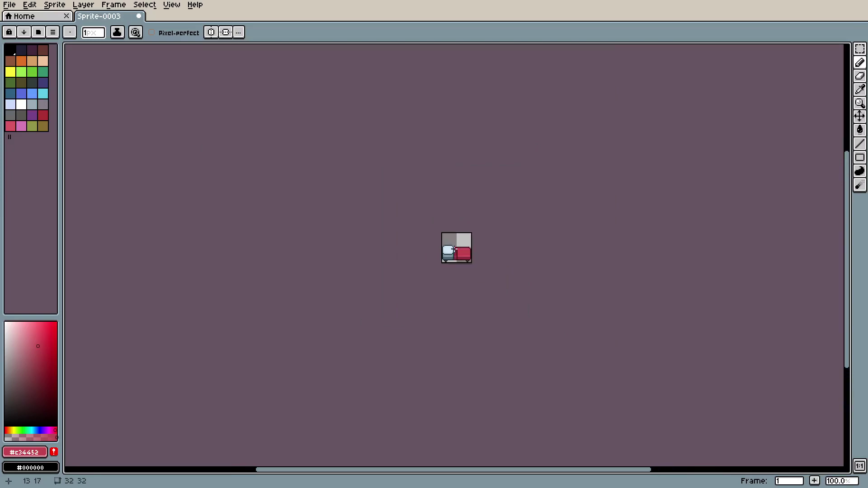
# Choose a pale yellow drawing colour, HSV 50, 42, 93, for decorating the blanket
pyautogui.scroll(4, 465, 252)
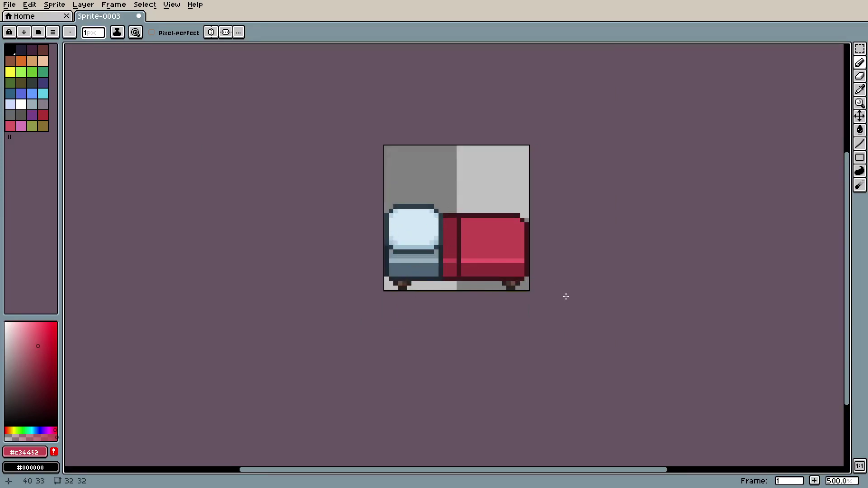
pyautogui.scroll(4, 567, 295)
pyautogui.click(15, 431)
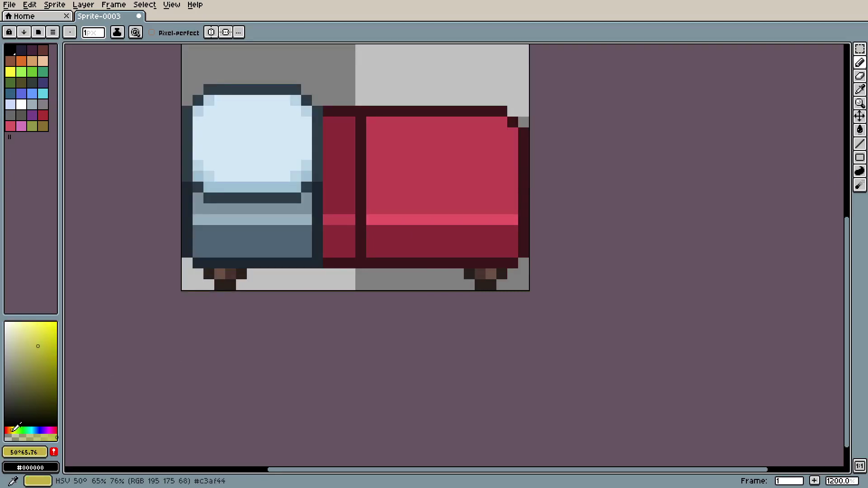
pyautogui.click(26, 329)
# Try a pattern of opaque pale yellow flowers and scattered pixels on the main part of the blanket
pyautogui.click(410, 146)
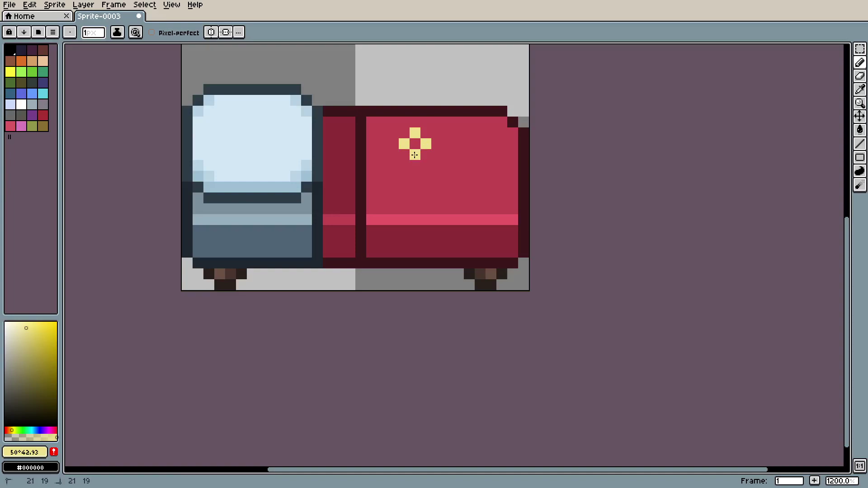
pyautogui.moveTo(424, 196); pyautogui.dragTo(432, 201)
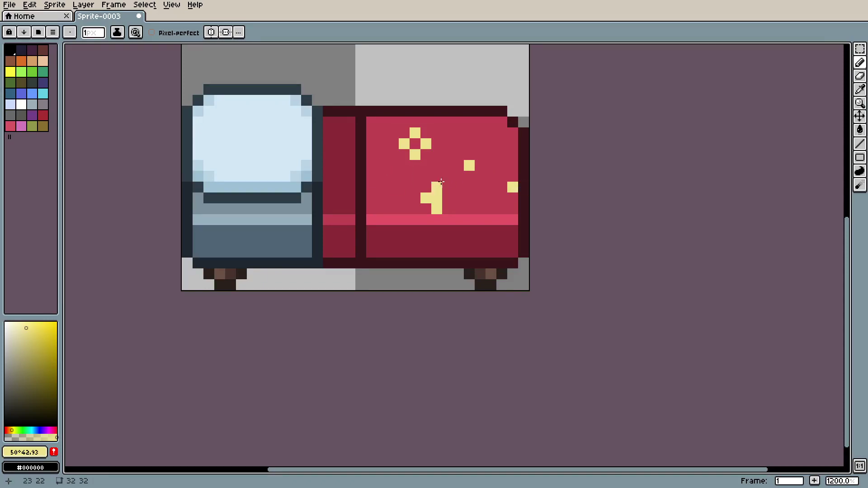
pyautogui.scroll(-4, 520, 188)
pyautogui.scroll(5, 445, 183)
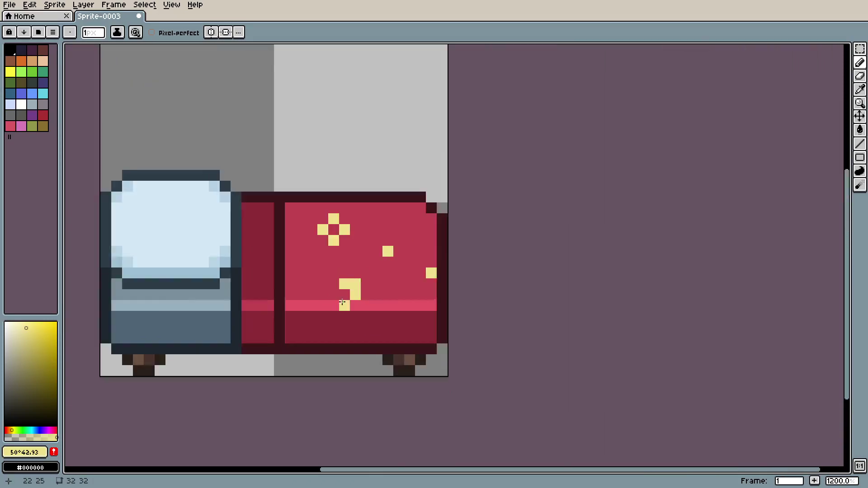
# Undo all the opaque yellow pattern pixels on the blanket
pyautogui.hotkey('ctrl', 'z')
pyautogui.hotkey('ctrl', 'z')
pyautogui.hotkey('ctrl', 'z')
pyautogui.hotkey('ctrl', 'z')
pyautogui.hotkey('ctrl', 'z')
pyautogui.hotkey('ctrl', 'z')
pyautogui.hotkey('ctrl', 'z')
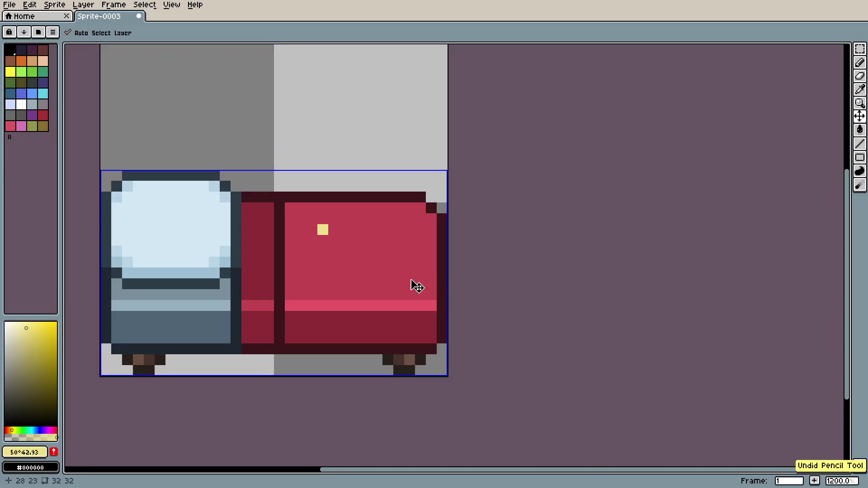
pyautogui.hotkey('ctrl', 'z')
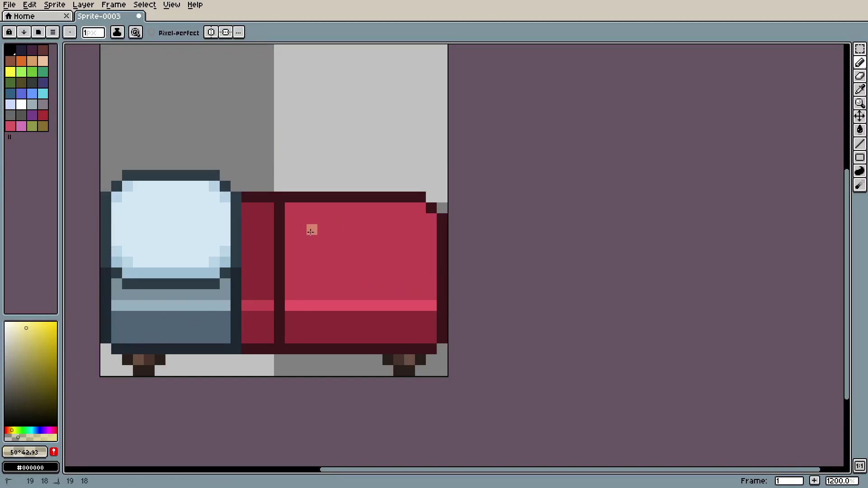
# Try the pattern again in semi-transparent pale yellow, with a four-pixel flower and scattered accents across the blanket
pyautogui.click(322, 241)
pyautogui.click(410, 241)
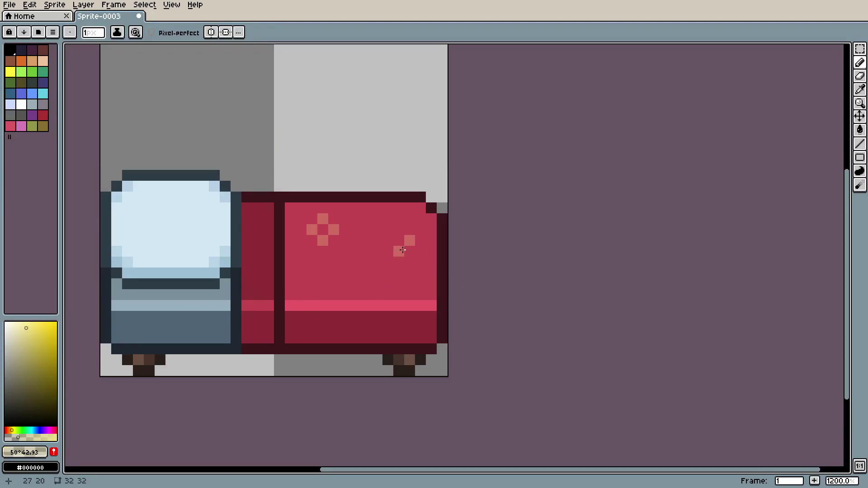
pyautogui.click(356, 284)
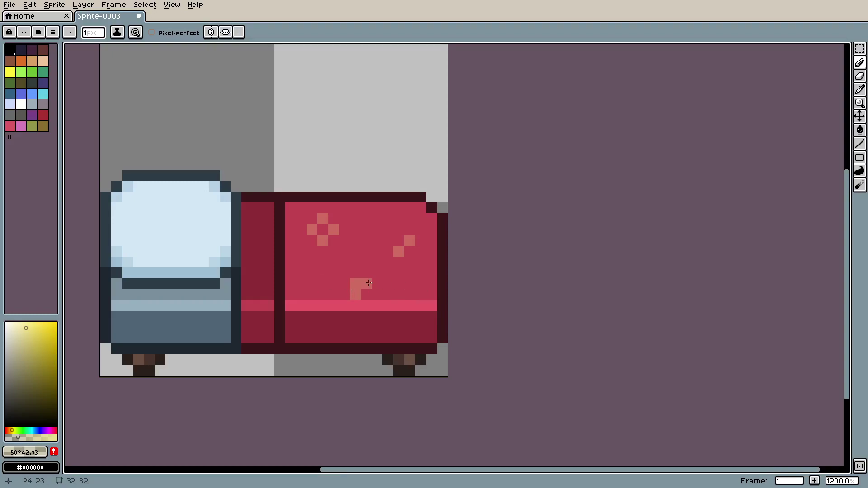
pyautogui.scroll(-6, 477, 273)
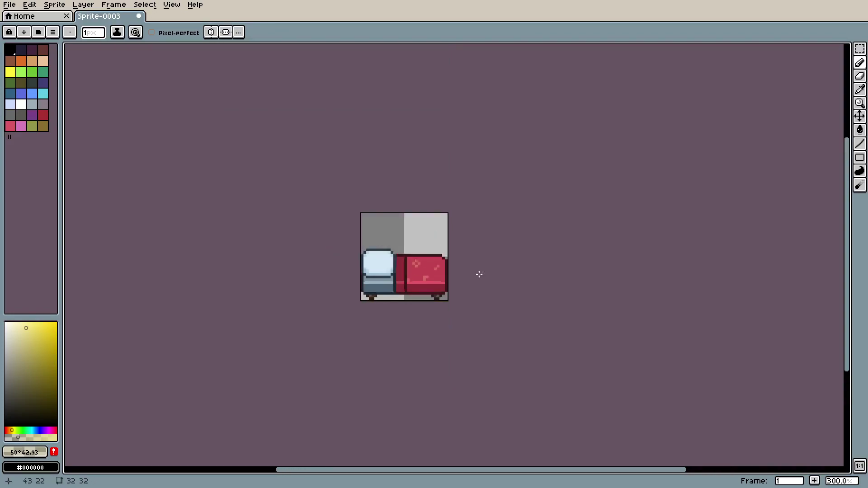
pyautogui.scroll(6, 366, 278)
pyautogui.hotkey('ctrl', 'z')
pyautogui.scroll(-5, 517, 246)
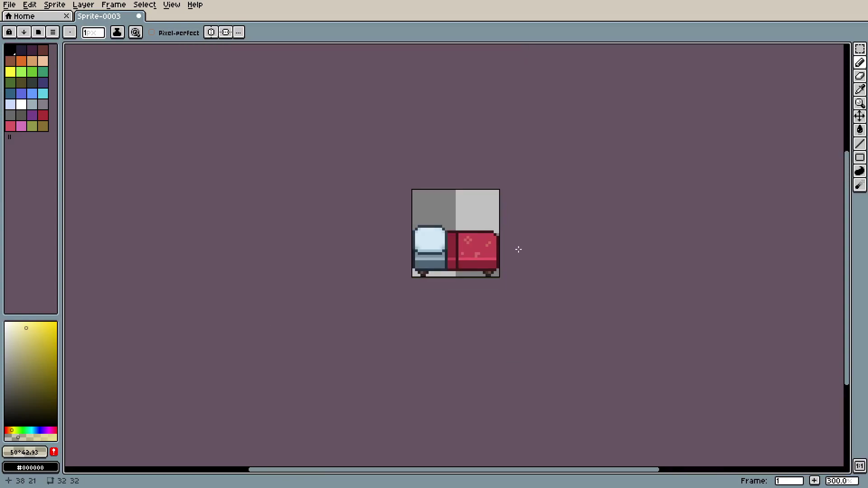
pyautogui.scroll(6, 519, 247)
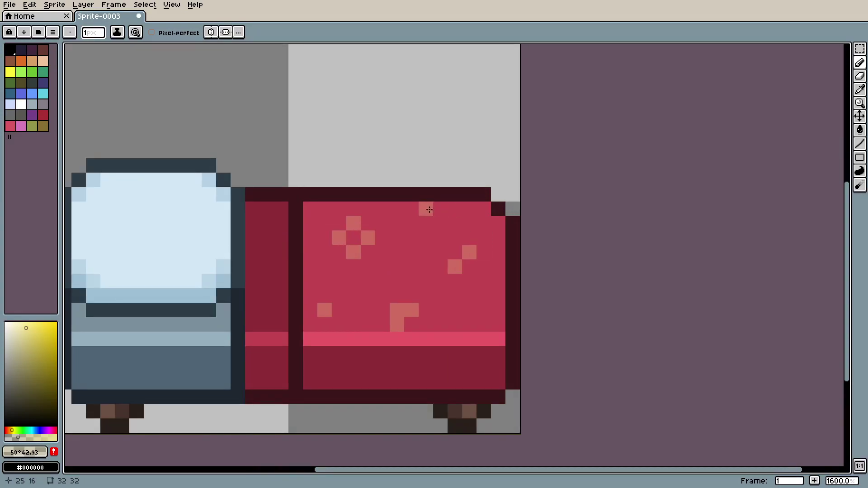
pyautogui.scroll(-7, 428, 219)
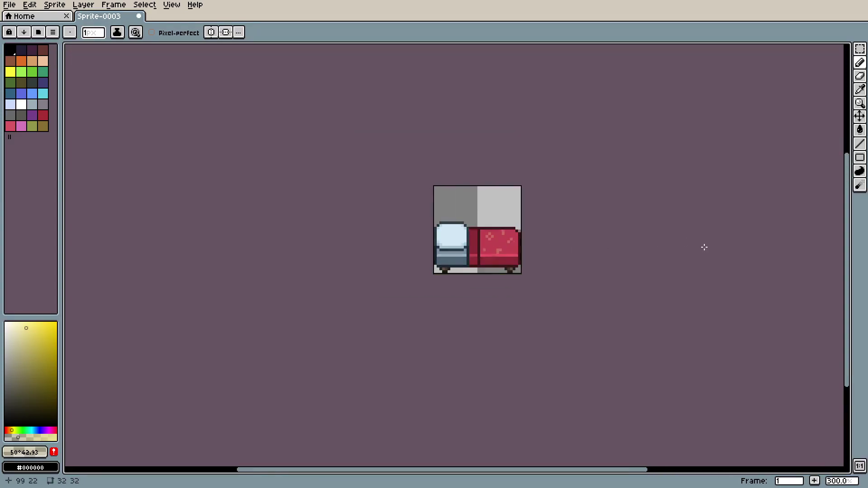
# Undo the whole semi-transparent flower and accent pattern on the blanket
pyautogui.scroll(7, 508, 246)
pyautogui.hotkey('ctrl', 'z')
pyautogui.hotkey('ctrl', 'z')
pyautogui.hotkey('ctrl', 'z')
pyautogui.hotkey('ctrl', 'z')
pyautogui.hotkey('ctrl', 'z')
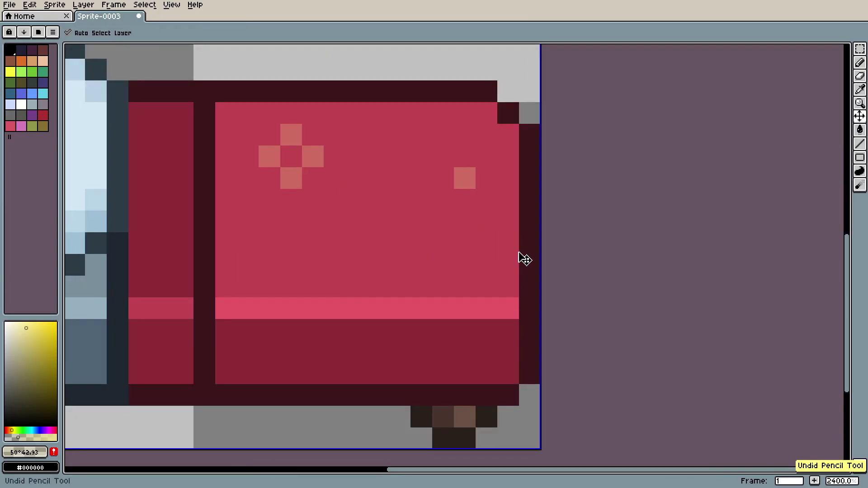
pyautogui.hotkey('ctrl', 'z')
pyautogui.hotkey('ctrl', 'z')
pyautogui.hotkey('ctrl', 'z')
pyautogui.hotkey('ctrl', 'z')
pyautogui.hotkey('ctrl', 'z')
pyautogui.hotkey('ctrl', 'z')
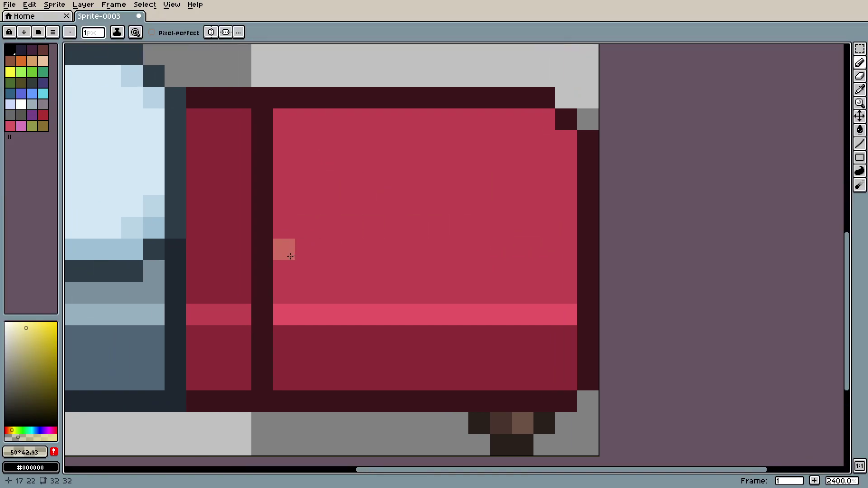
# Draw three evenly spaced two-pixel-wide vertical stripes above the blanket's highlight row in pale yellow, HSV 50, 42, 93, at alpha 67
pyautogui.moveTo(327, 118)
pyautogui.mouseDown()
pyautogui.moveTo(334, 212)
pyautogui.moveTo(327, 289)
pyautogui.moveTo(344, 285)
pyautogui.moveTo(345, 124)
pyautogui.mouseUp()
pyautogui.moveTo(414, 119)
pyautogui.mouseDown()
pyautogui.moveTo(422, 215)
pyautogui.moveTo(413, 288)
pyautogui.moveTo(435, 291)
pyautogui.moveTo(430, 122)
pyautogui.mouseUp()
pyautogui.moveTo(491, 124)
pyautogui.mouseDown()
pyautogui.moveTo(498, 287)
pyautogui.moveTo(512, 297)
pyautogui.moveTo(532, 256)
pyautogui.moveTo(517, 120)
pyautogui.mouseUp()
pyautogui.scroll(-6, 497, 149)
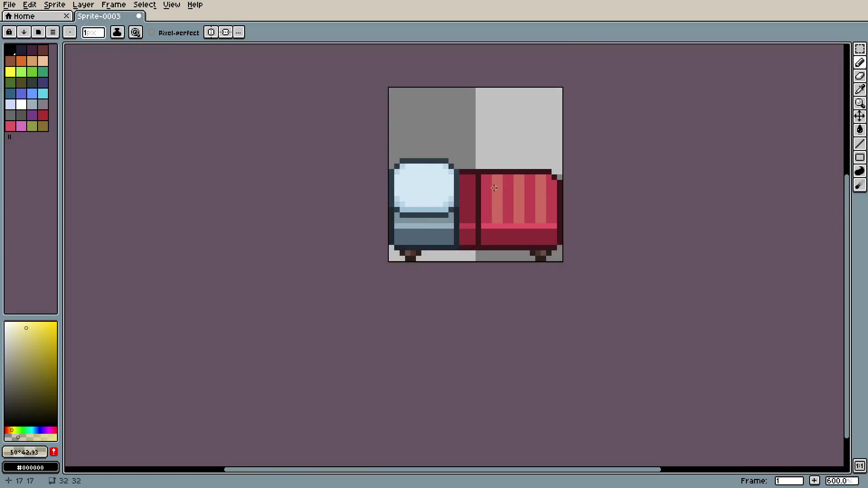
# Continue the three stripes across the blanket's highlight row in a brighter semi-transparent yellow, HSV 50, 42, 98
pyautogui.scroll(5, 587, 229)
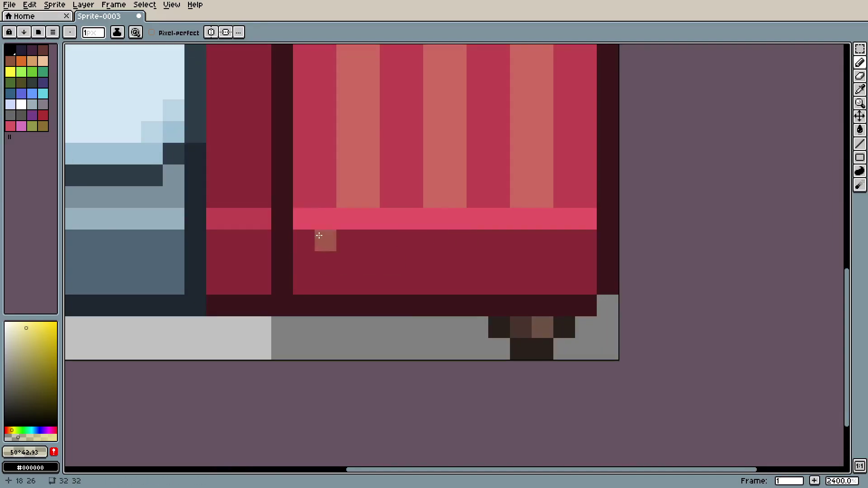
pyautogui.click(25, 324)
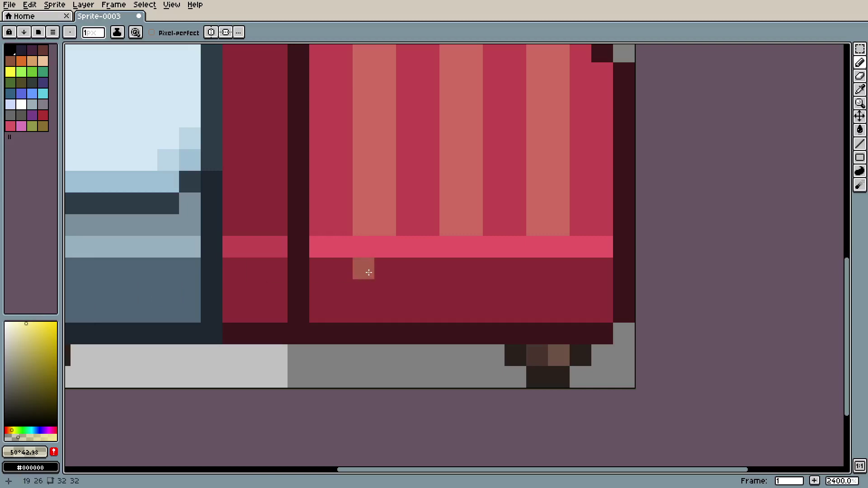
pyautogui.moveTo(368, 250); pyautogui.dragTo(385, 248)
pyautogui.moveTo(469, 247); pyautogui.dragTo(452, 247)
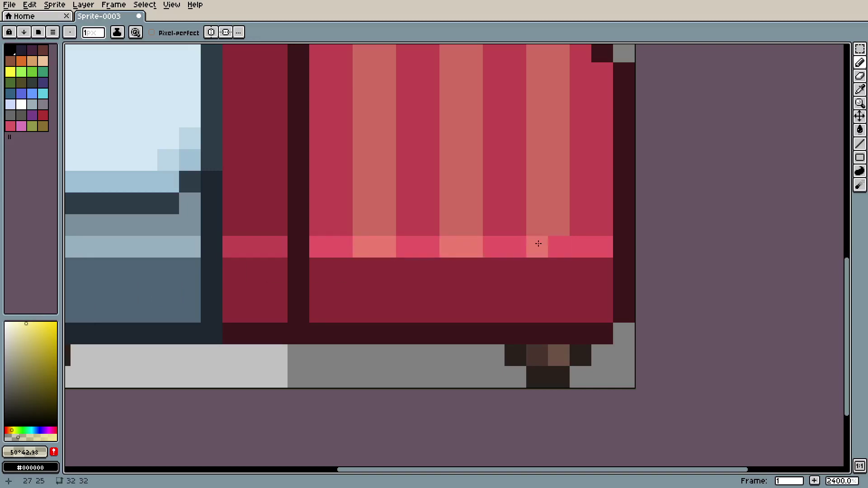
pyautogui.moveTo(538, 245); pyautogui.dragTo(559, 247)
pyautogui.scroll(-5, 602, 246)
pyautogui.scroll(-3, 606, 237)
# Continue the three stripes through the blanket's shadow area in a darker, warmer semi-transparent yellow, HSV 44, 42, 86
pyautogui.scroll(7, 588, 242)
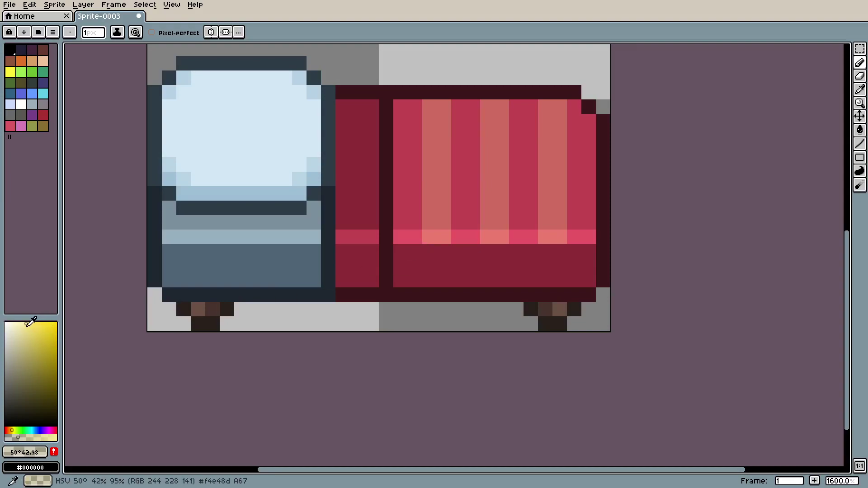
pyautogui.click(11, 430)
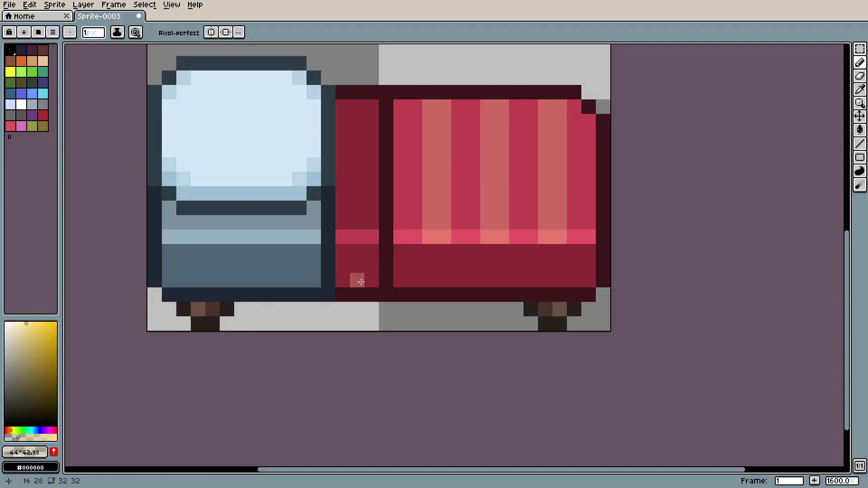
pyautogui.moveTo(438, 257)
pyautogui.mouseDown()
pyautogui.moveTo(430, 252)
pyautogui.moveTo(444, 281)
pyautogui.mouseUp()
pyautogui.click(26, 336)
pyautogui.hotkey('ctrl', 'z')
pyautogui.moveTo(429, 253)
pyautogui.mouseDown()
pyautogui.moveTo(432, 280)
pyautogui.moveTo(443, 254)
pyautogui.moveTo(490, 250)
pyautogui.moveTo(495, 284)
pyautogui.moveTo(500, 256)
pyautogui.moveTo(557, 250)
pyautogui.mouseUp()
pyautogui.click(549, 256)
pyautogui.scroll(-6, 502, 326)
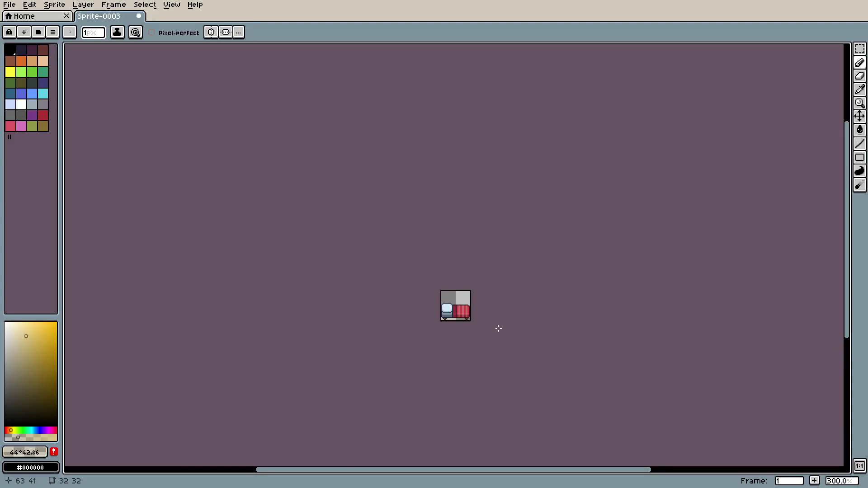
pyautogui.scroll(6, 498, 328)
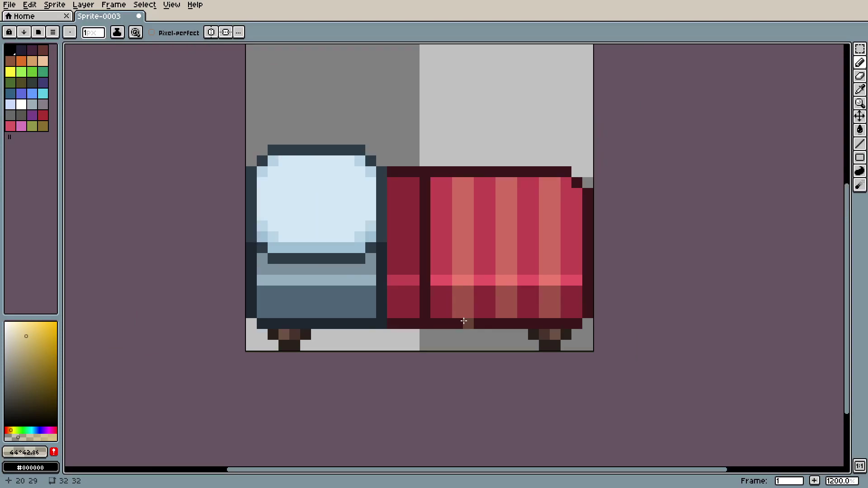
pyautogui.scroll(-4, 464, 321)
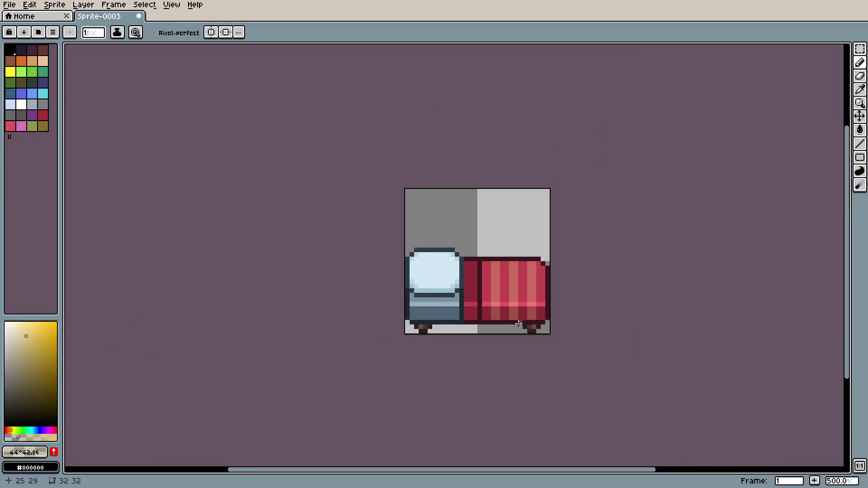
pyautogui.scroll(1, 522, 327)
pyautogui.scroll(1, 562, 297)
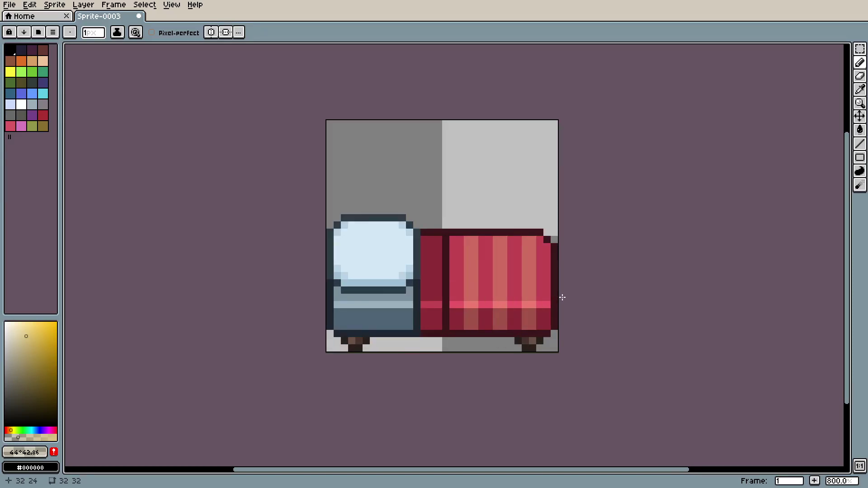
pyautogui.scroll(1, 561, 297)
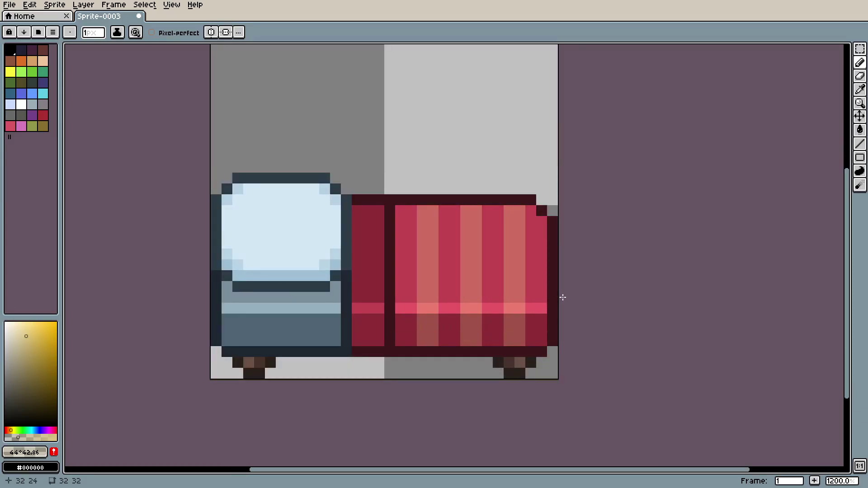
pyautogui.scroll(-4, 619, 320)
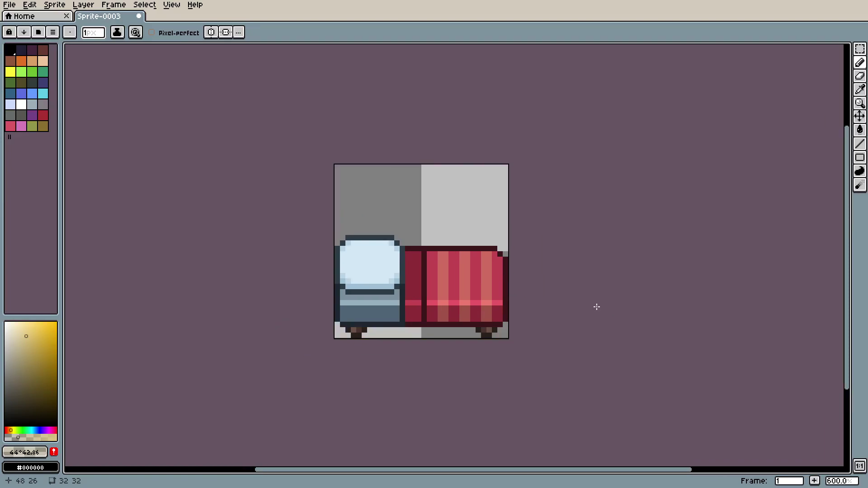